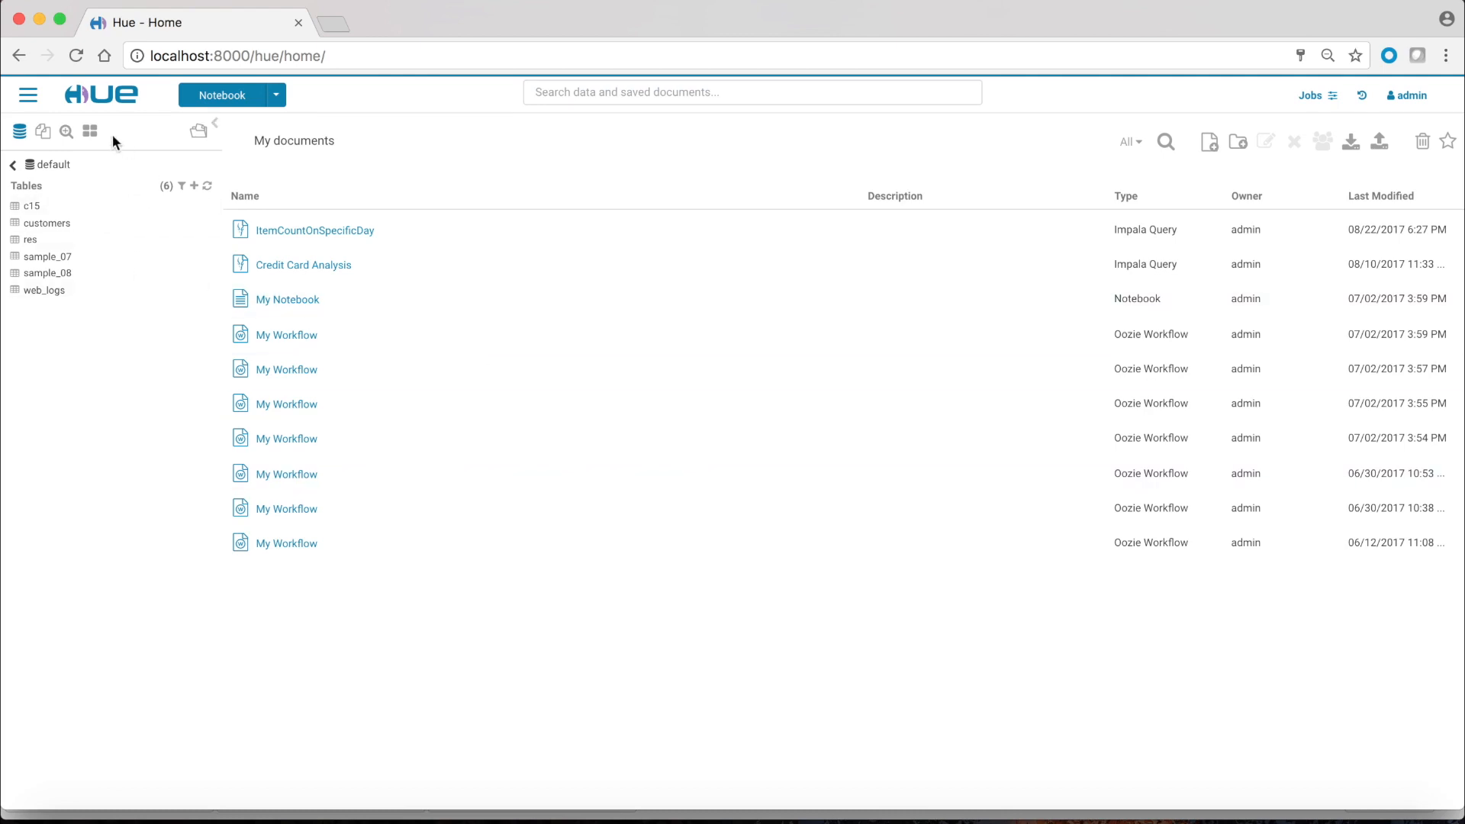
# Step: Browse to /user/admin/db_jars in File Browser, and confirm enable_sqoop=true in pseudo-distributed.ini
pyautogui.click(28, 95)
pyautogui.click(58, 326)
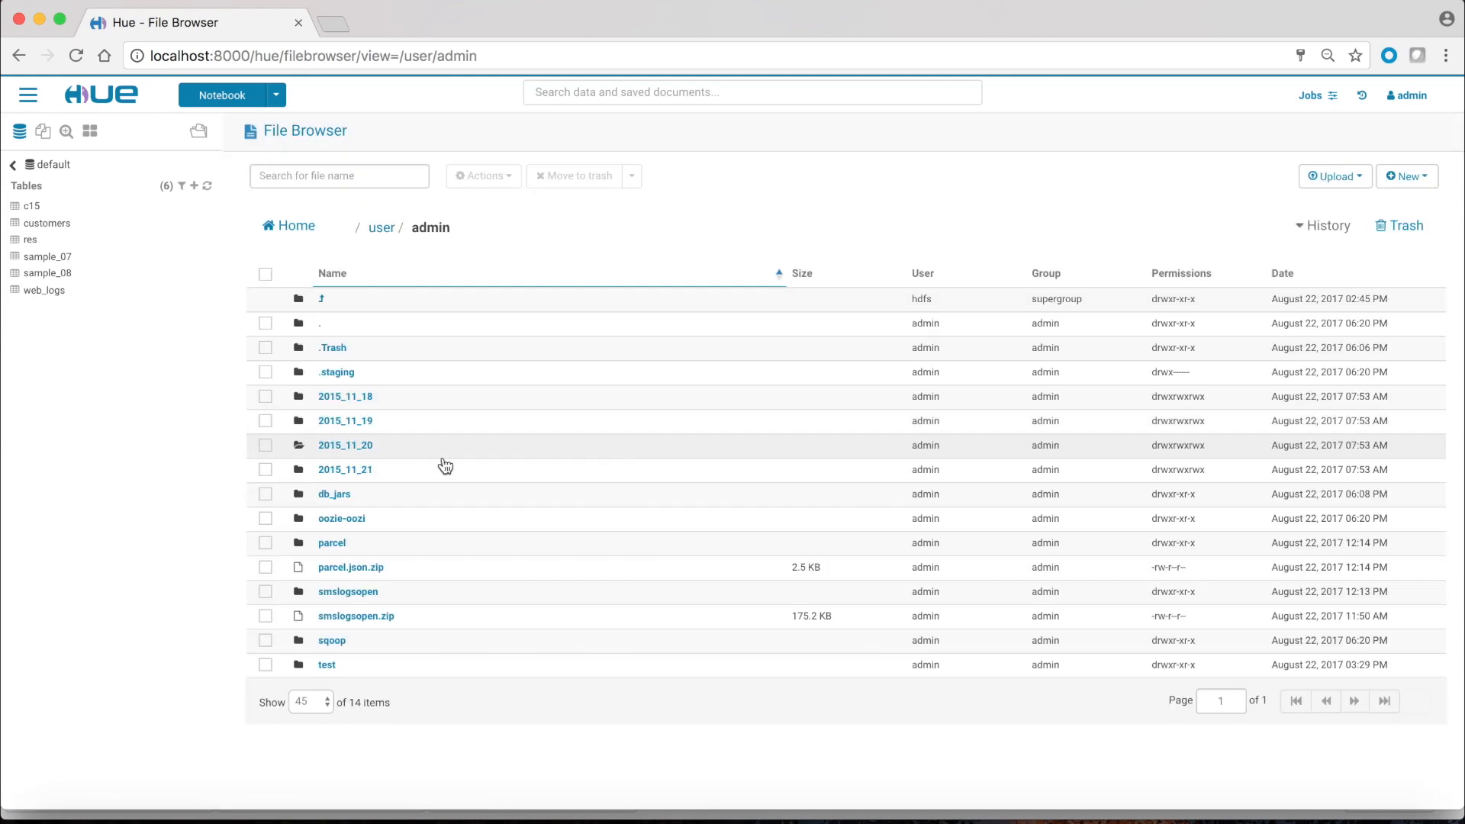
pyautogui.click(340, 498)
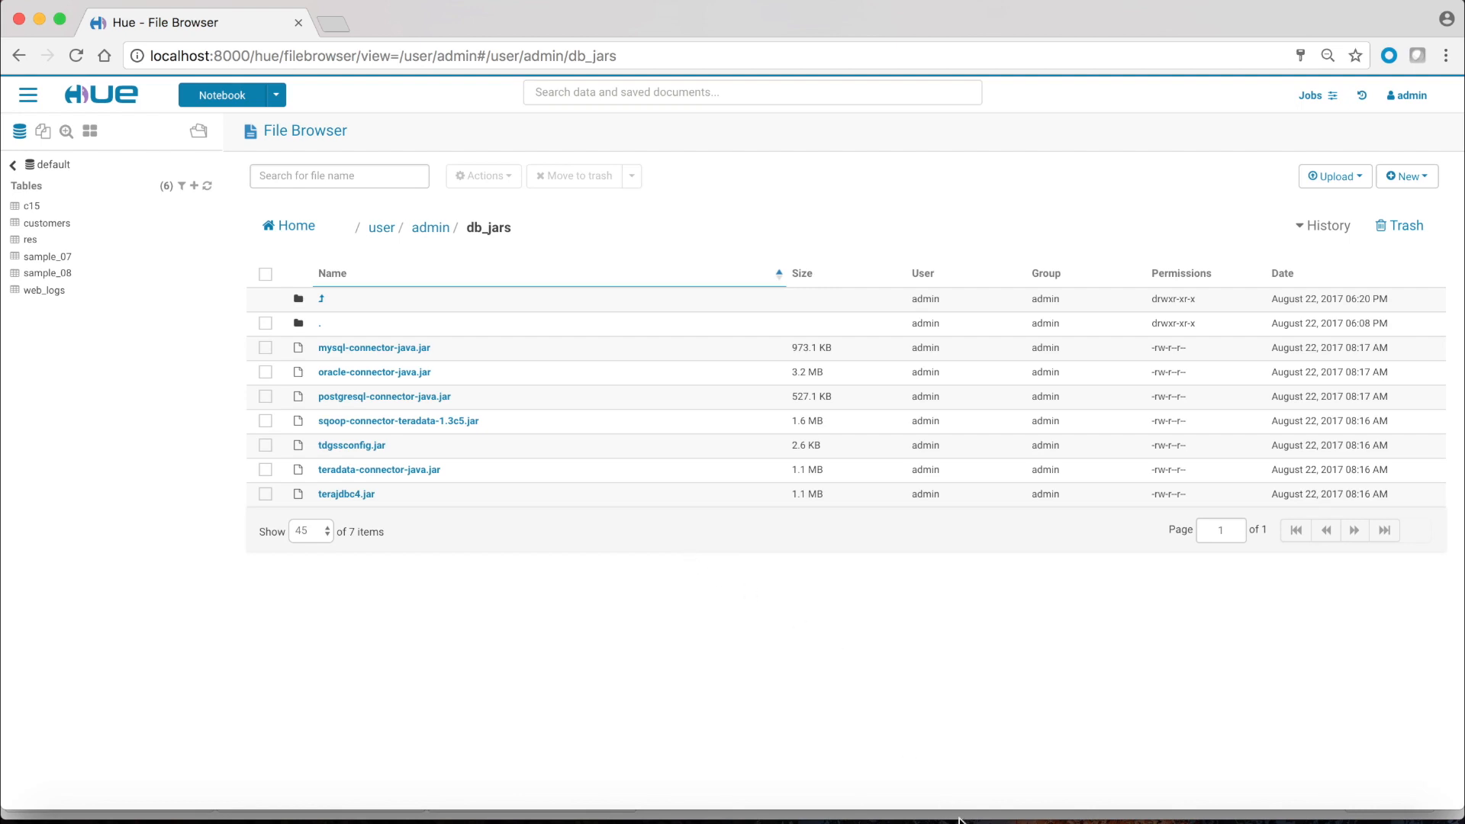
pyautogui.click(1096, 816)
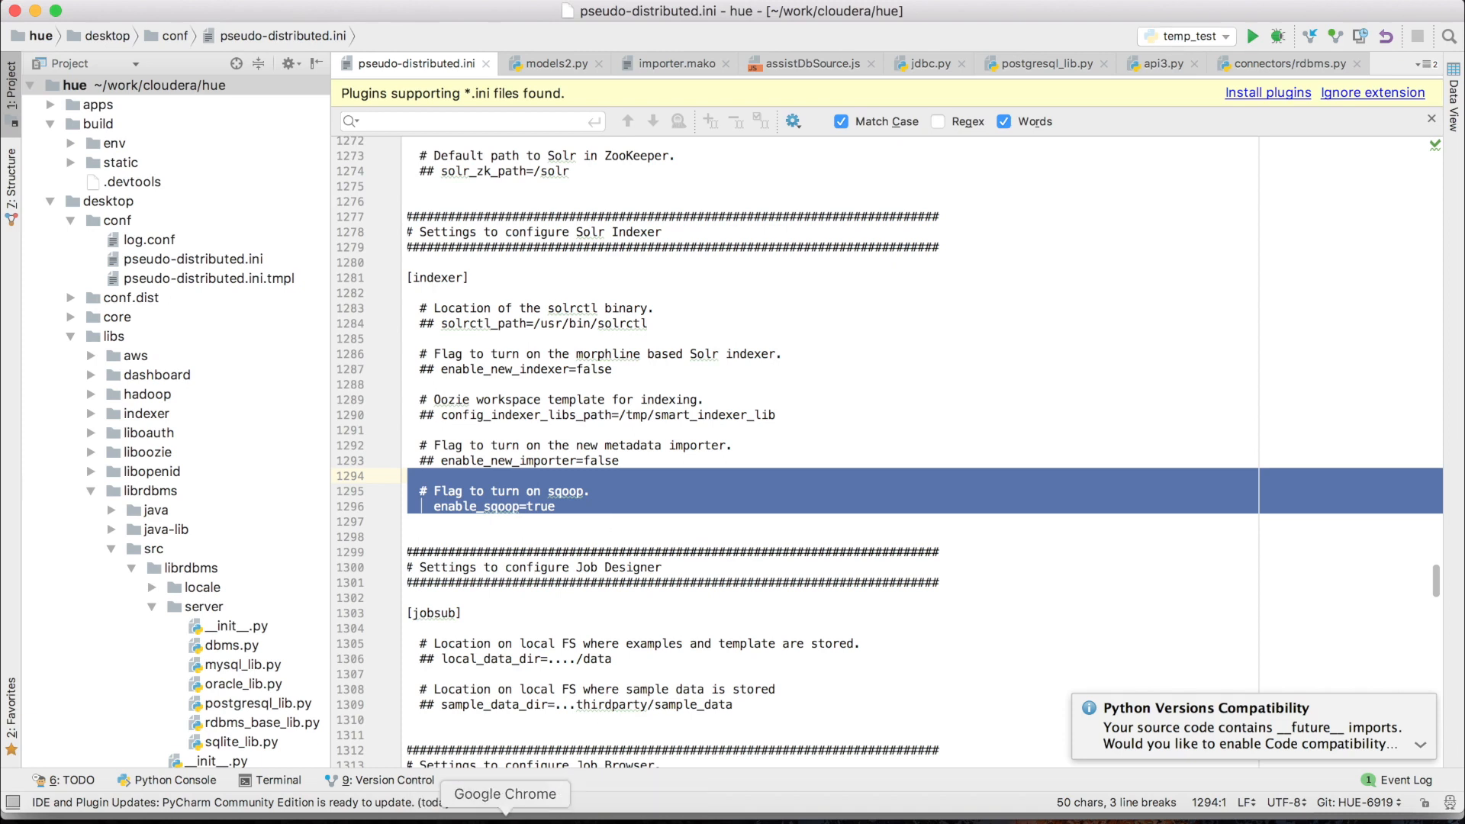
pyautogui.click(505, 817)
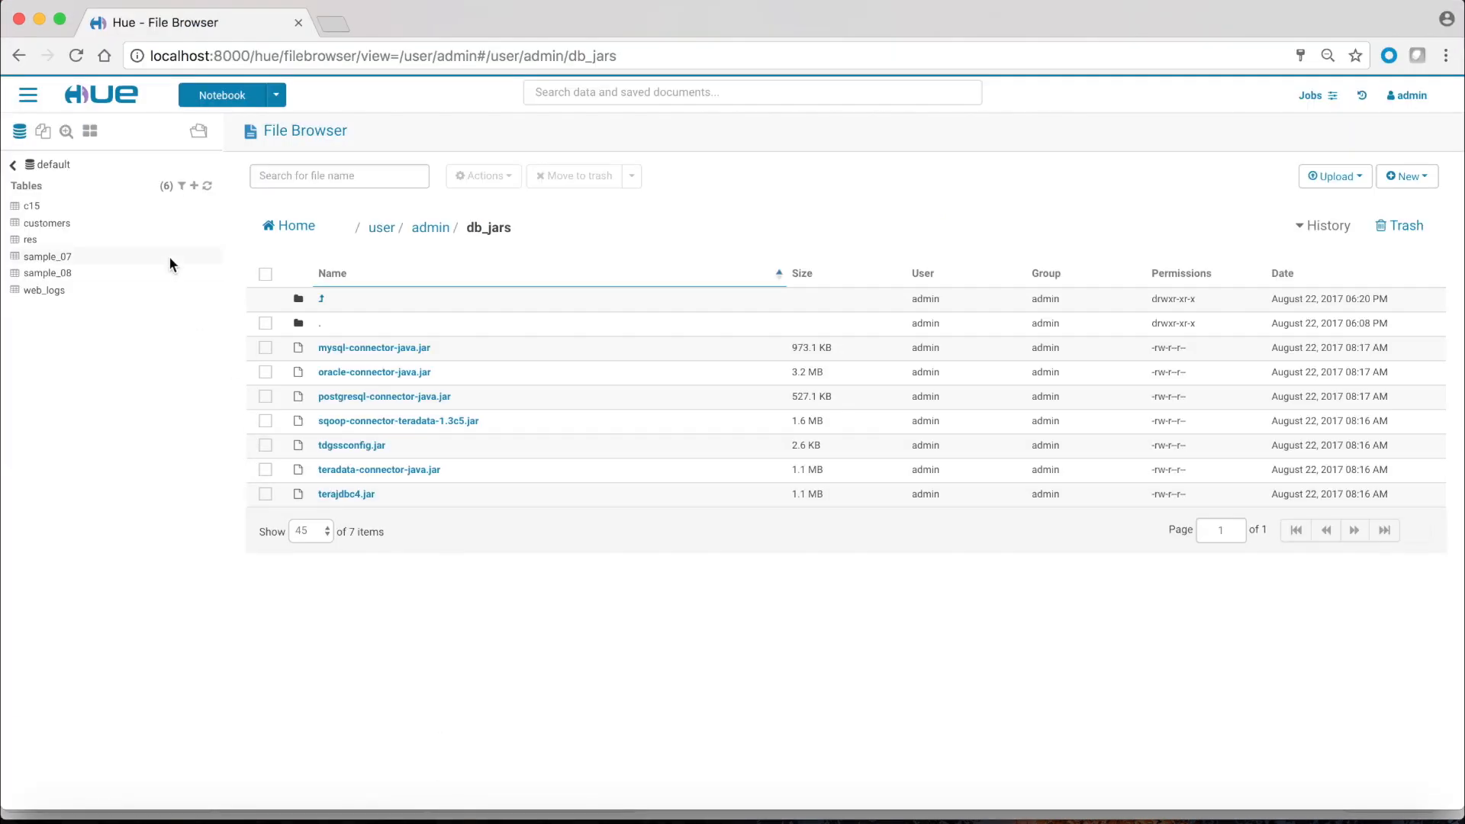
# Step: Start a new import in the Importer with an External Database source in Pre-Configured mode
pyautogui.click(28, 96)
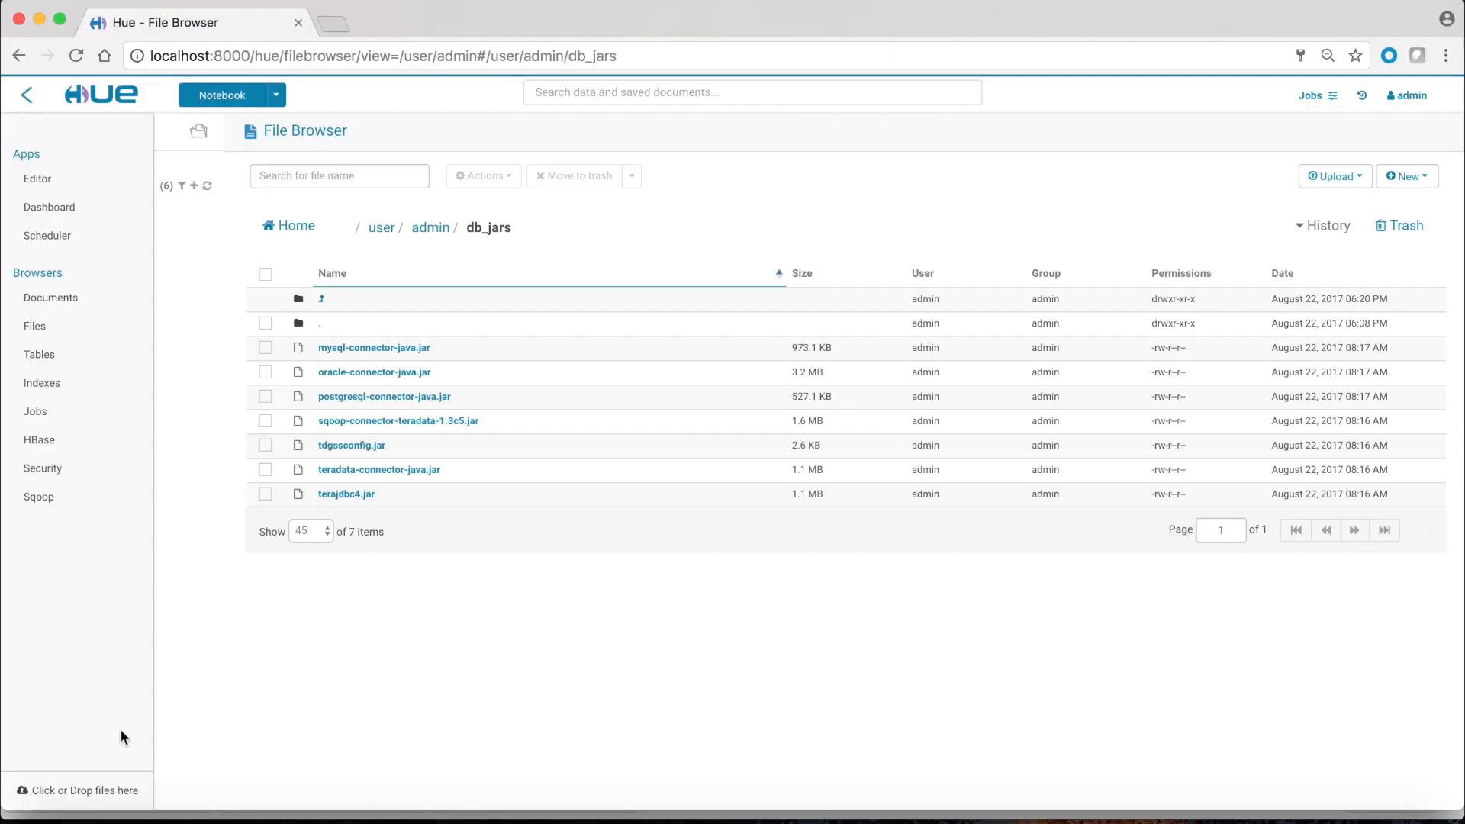
pyautogui.click(91, 790)
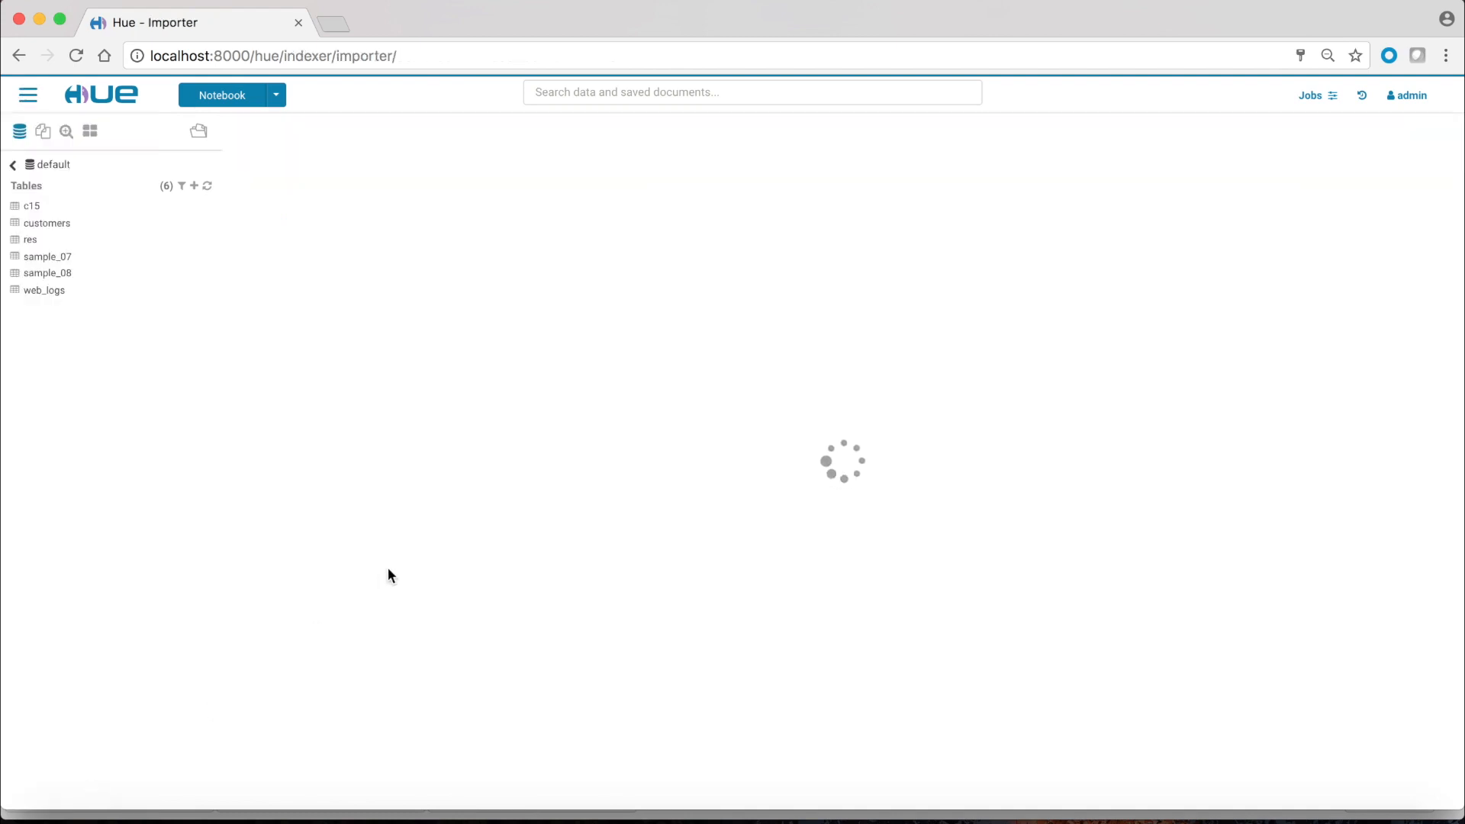
pyautogui.click(429, 305)
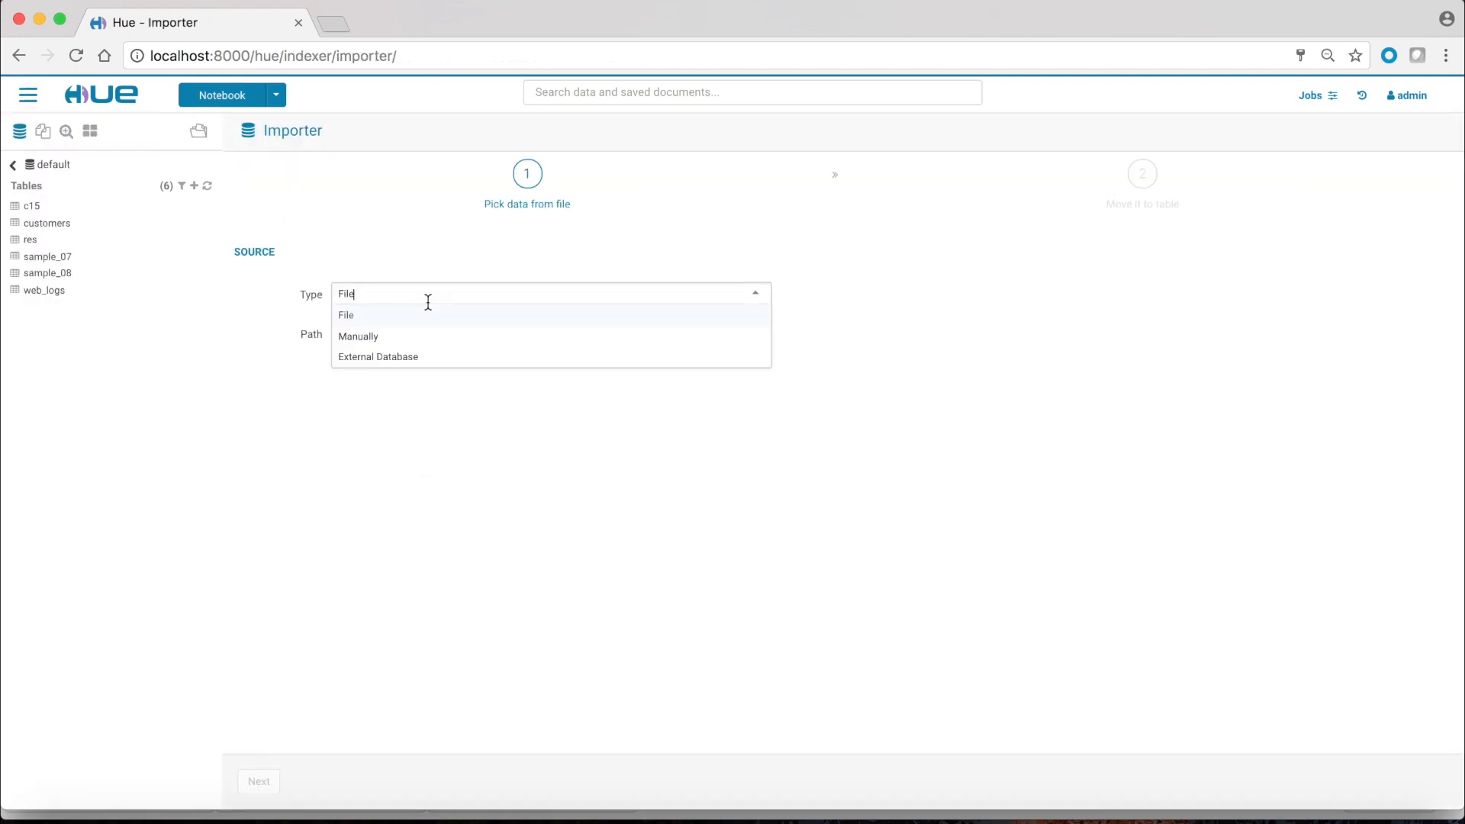
pyautogui.click(413, 359)
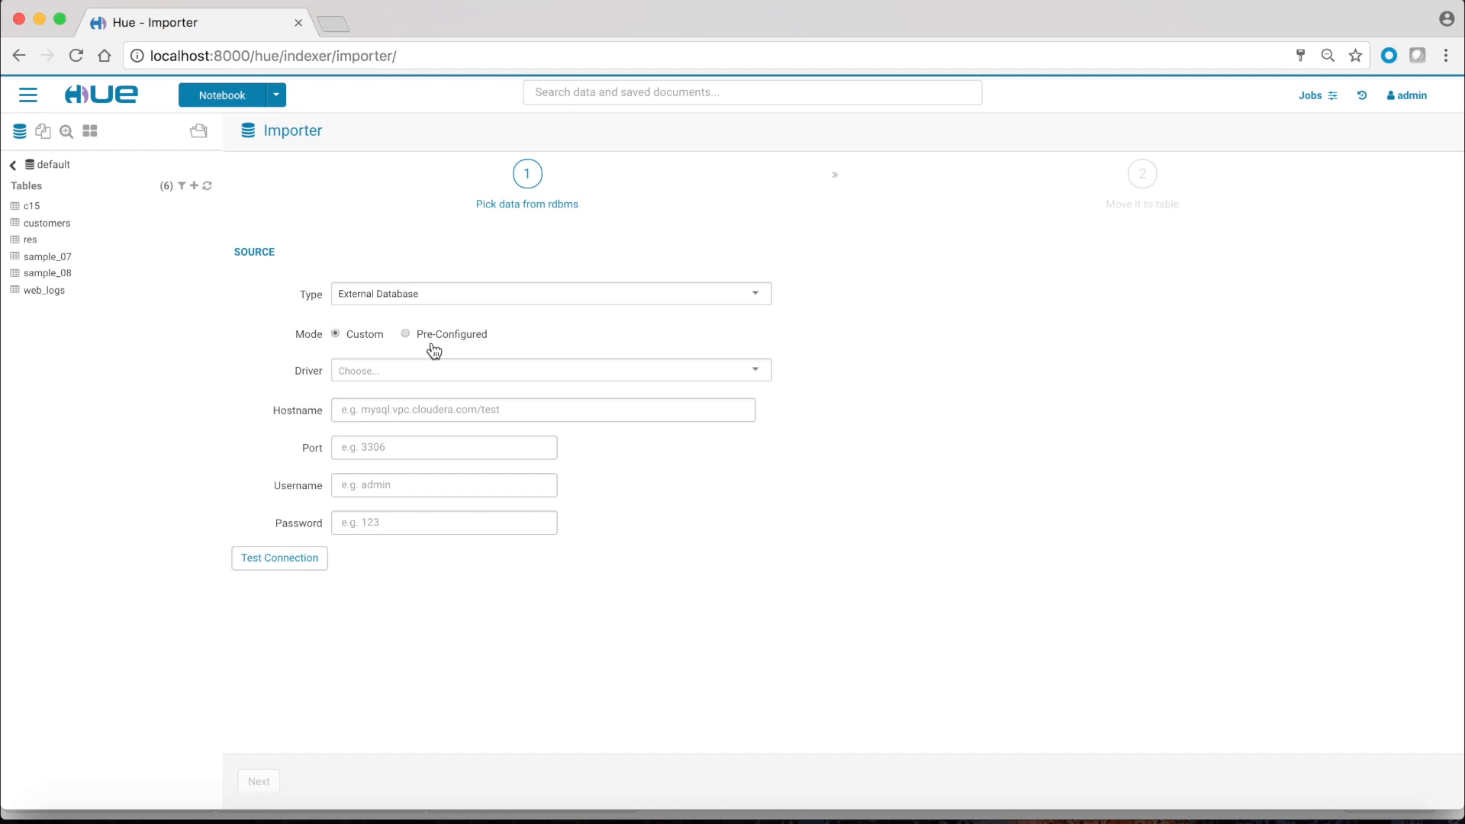
pyautogui.click(407, 335)
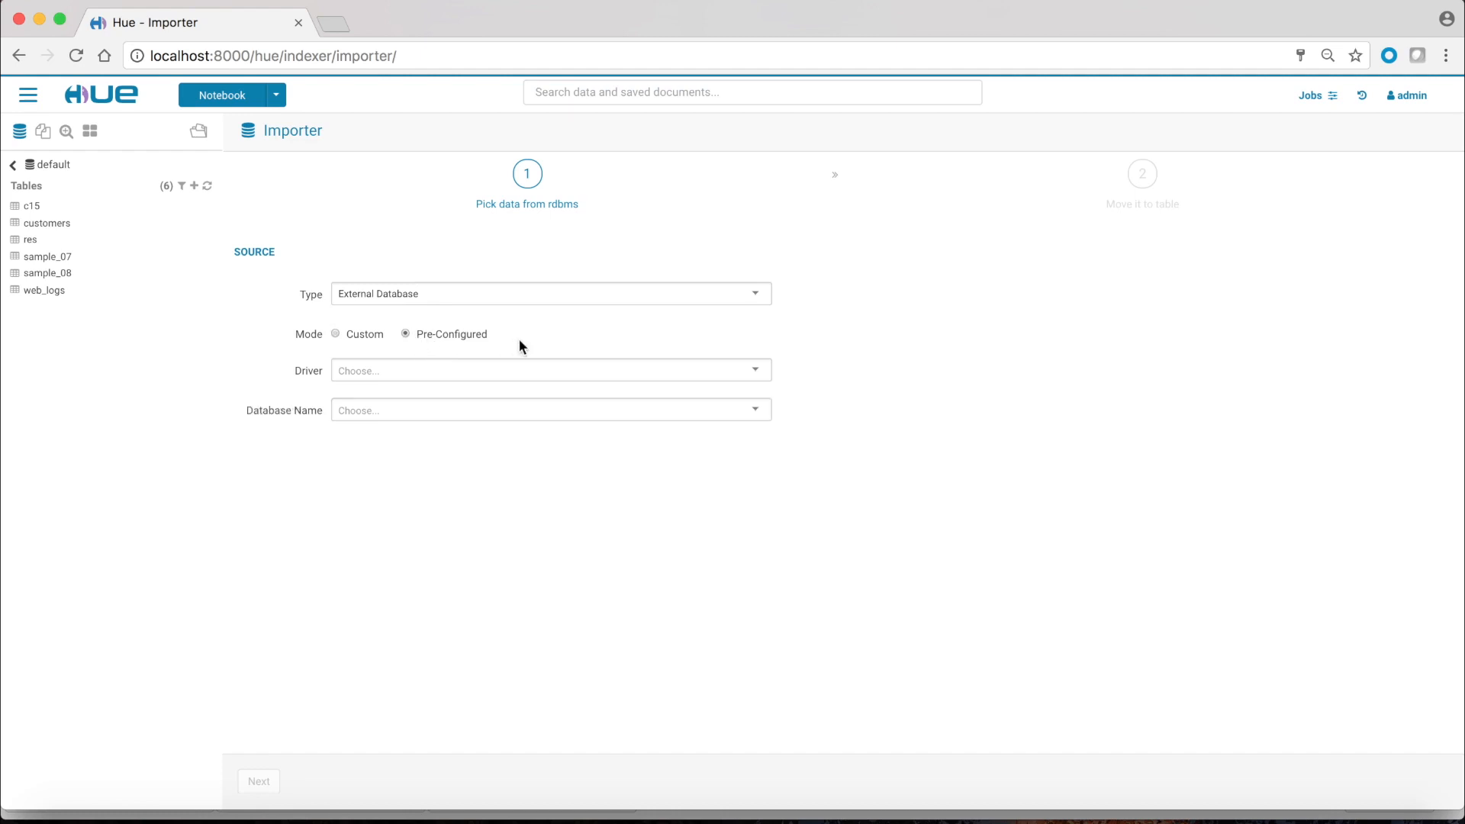
# Step: Choose driver Oracolo, database orcl and table COUNTRIES, then switch to All Tables
pyautogui.click(469, 382)
pyautogui.click(421, 393)
pyautogui.click(393, 418)
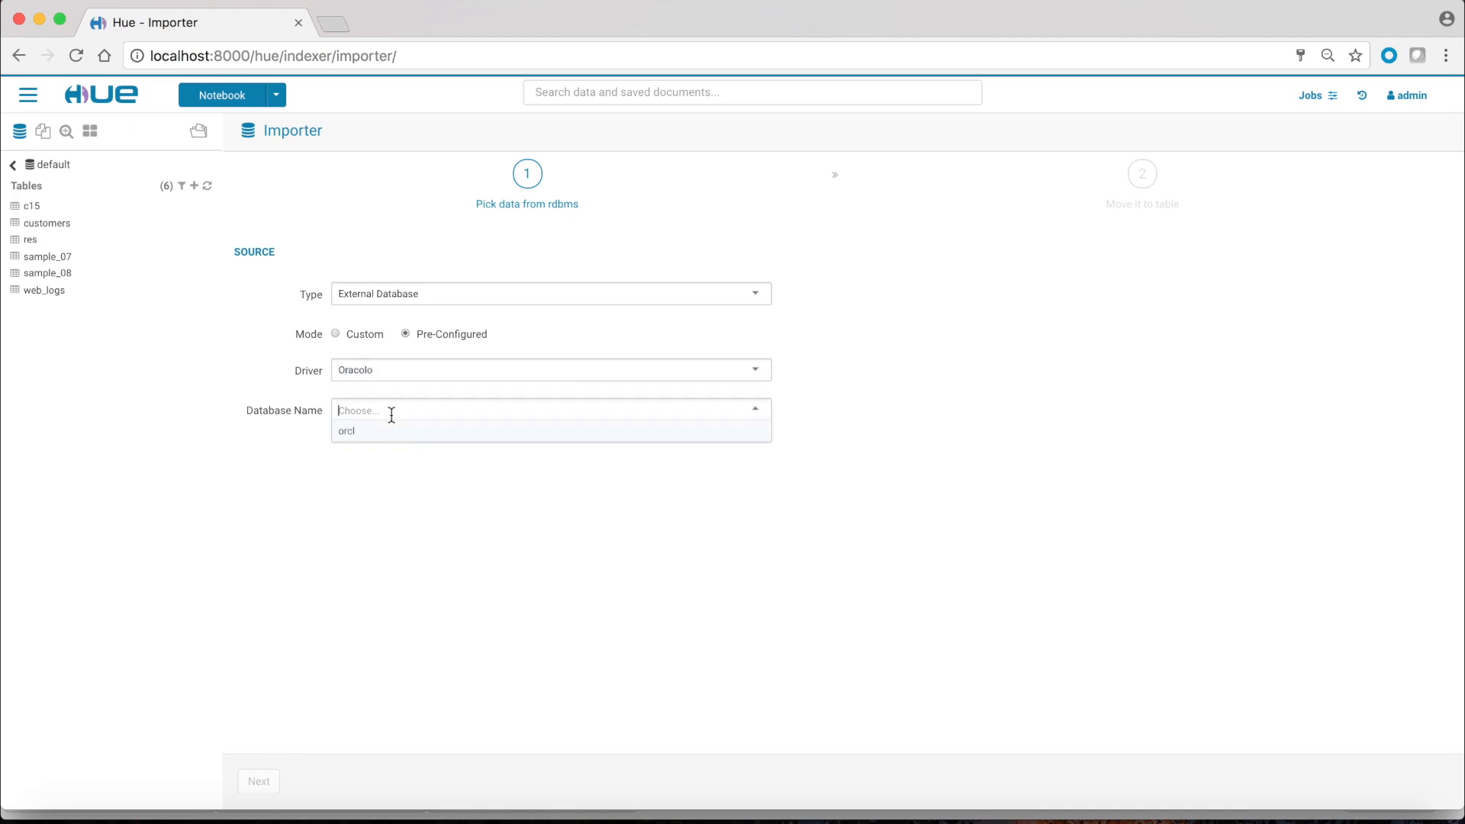
pyautogui.click(395, 430)
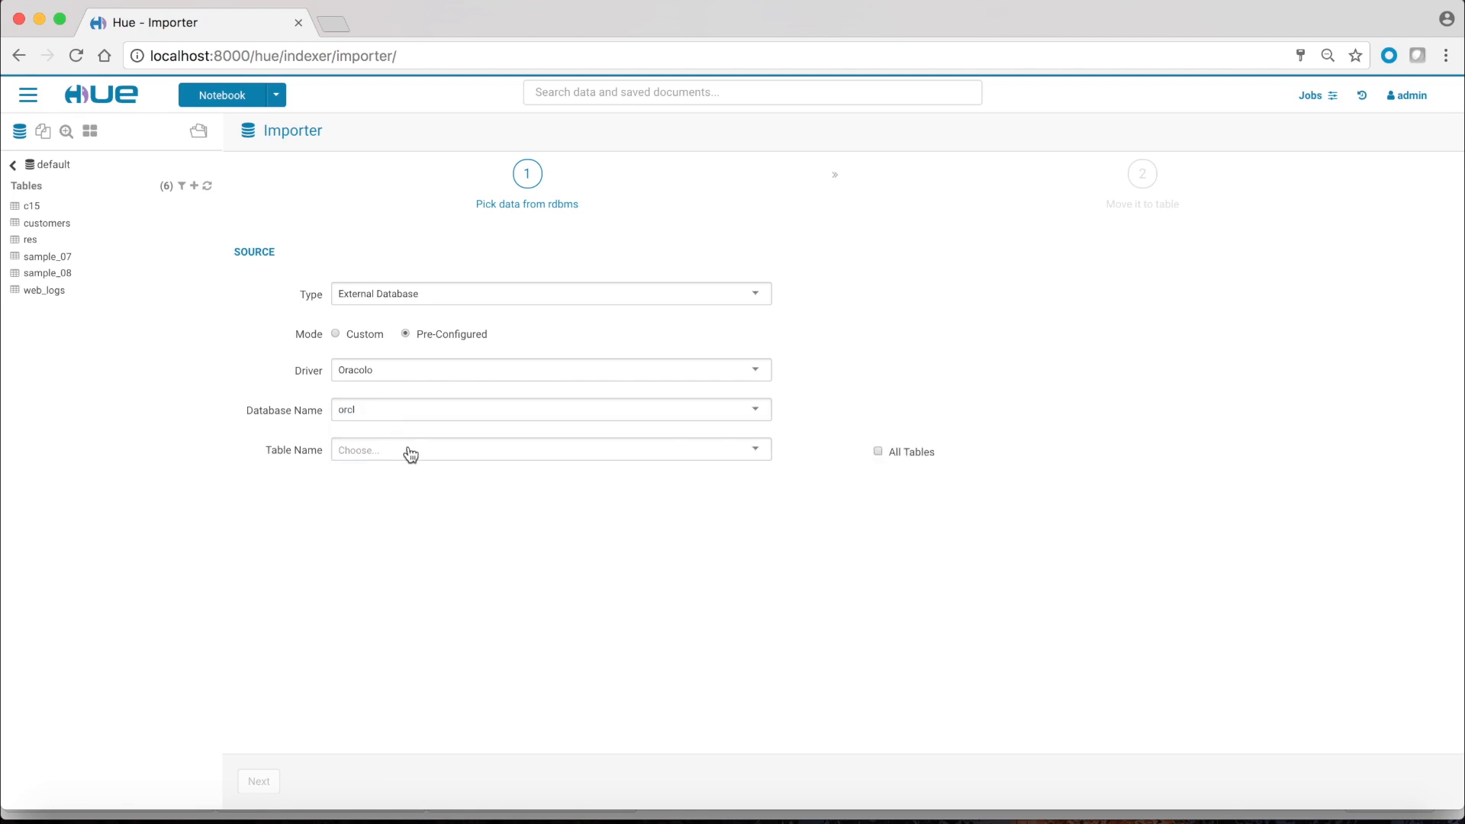
pyautogui.click(409, 452)
pyautogui.write('CO')
pyautogui.click(407, 469)
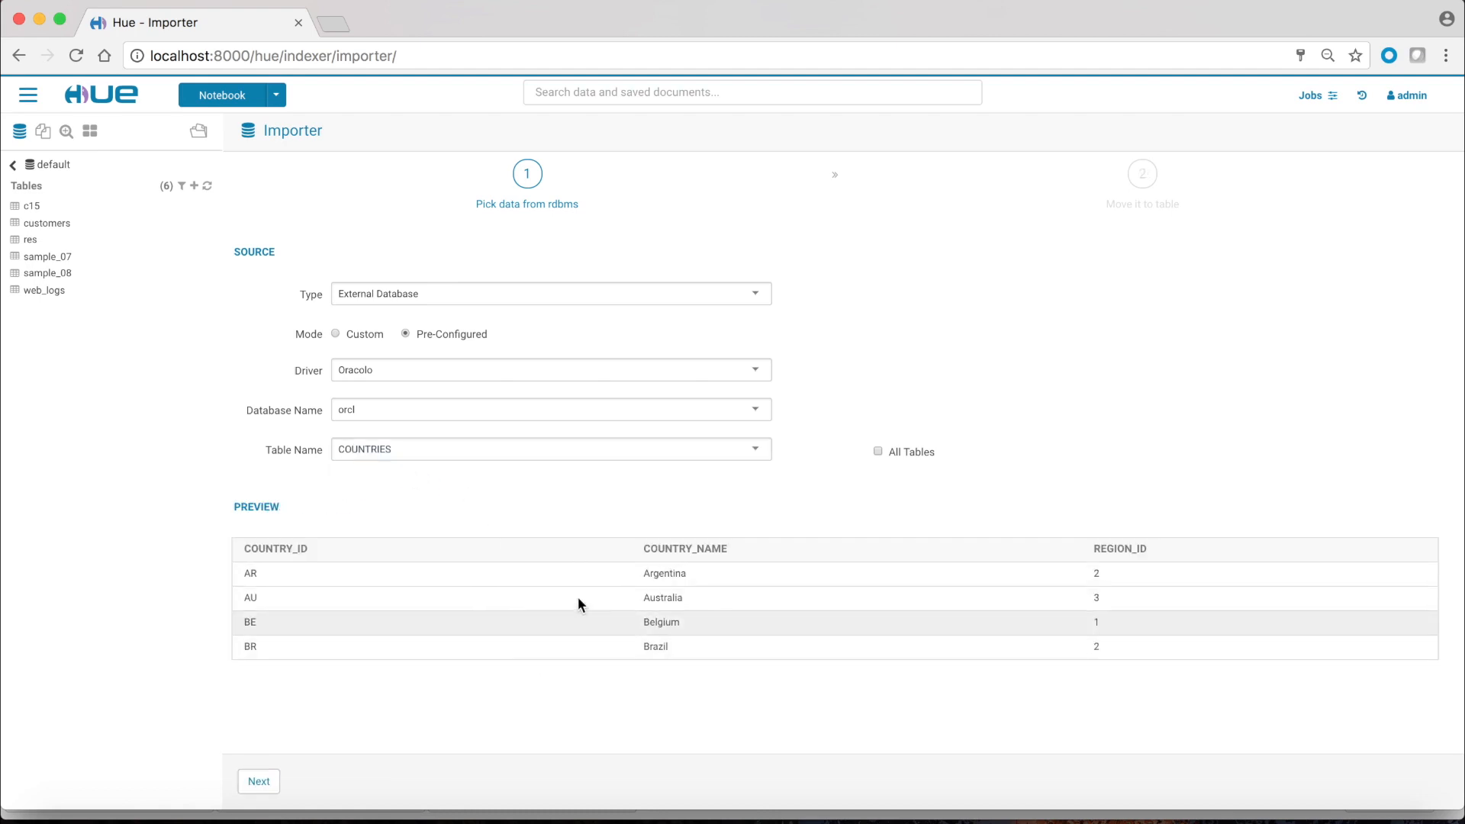
pyautogui.click(878, 451)
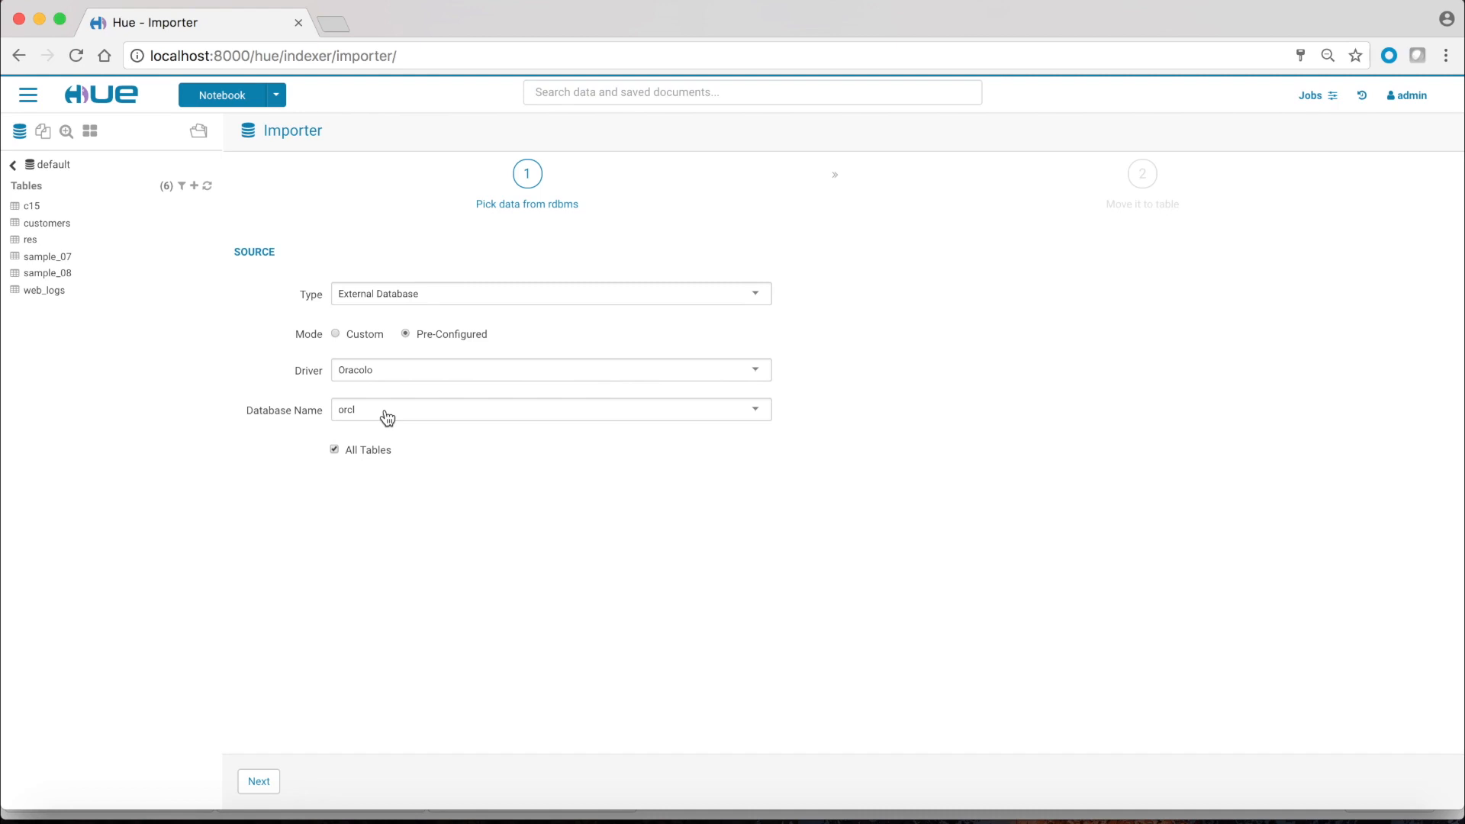
# Step: Set up a custom JDBC connection with the Teradata URL, driver class and sqoop credentials, then test it
pyautogui.click(336, 336)
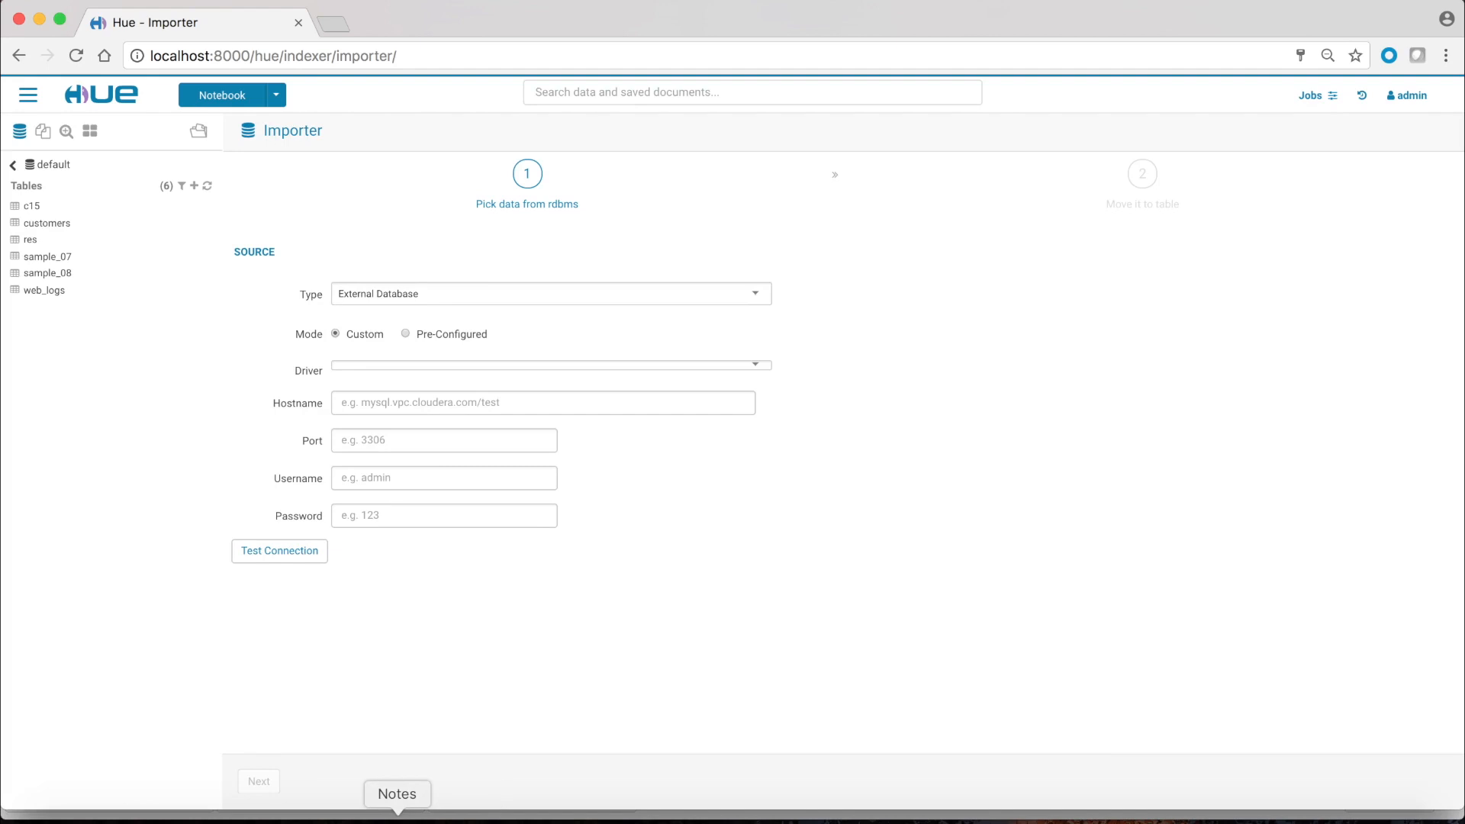
pyautogui.click(441, 366)
pyautogui.click(429, 394)
pyautogui.click(423, 405)
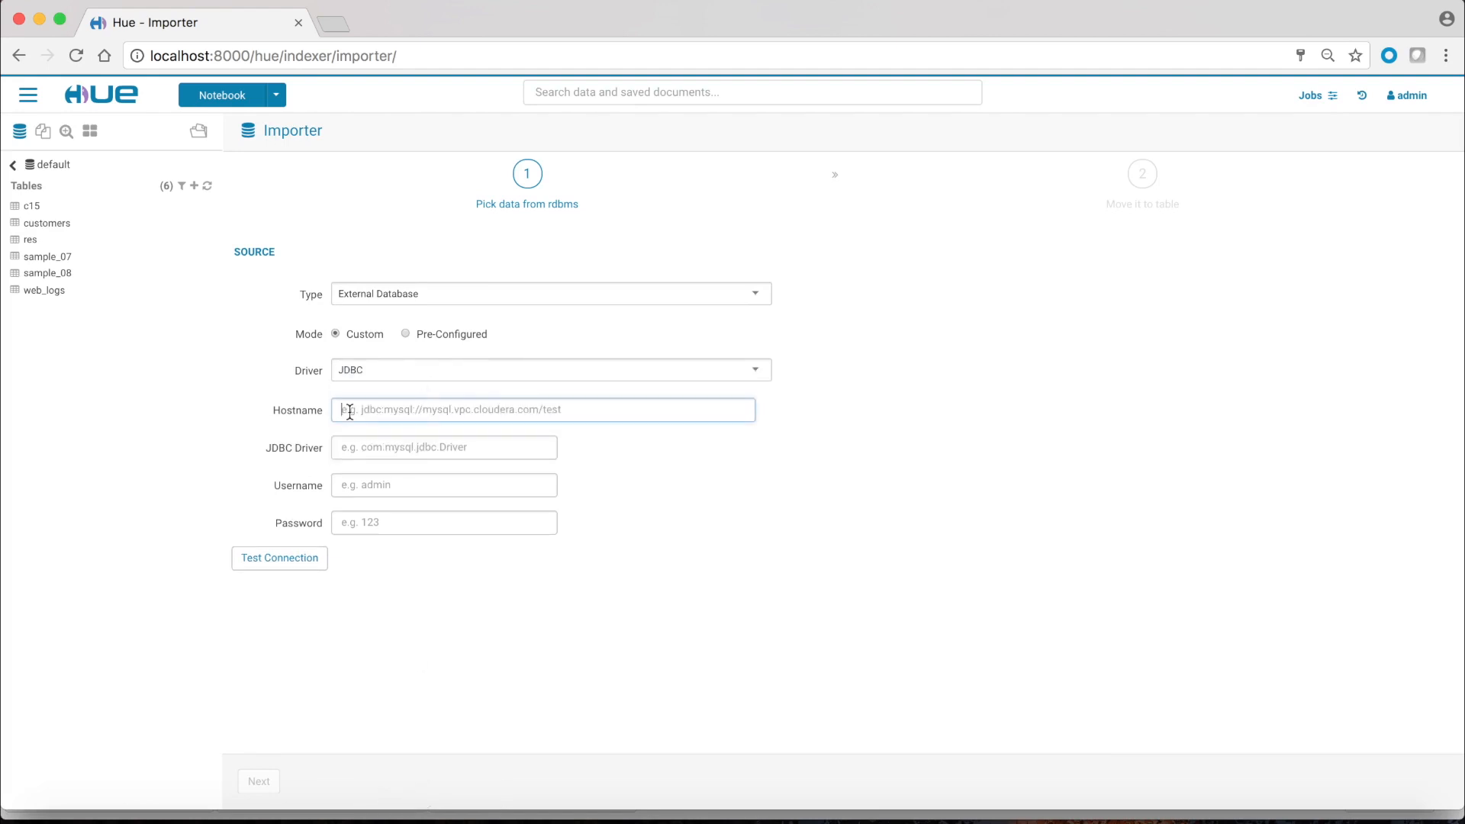
pyautogui.write('jdbc:teradata://sqoop-teradata-1400.sjc.cloudera.com/sqoop')
pyautogui.click(382, 453)
pyautogui.write('com.teradata.jdbc.TeraDriver')
pyautogui.press('Tab')
pyautogui.write('sqoop')
pyautogui.press('Tab')
pyautogui.write('sqoop')
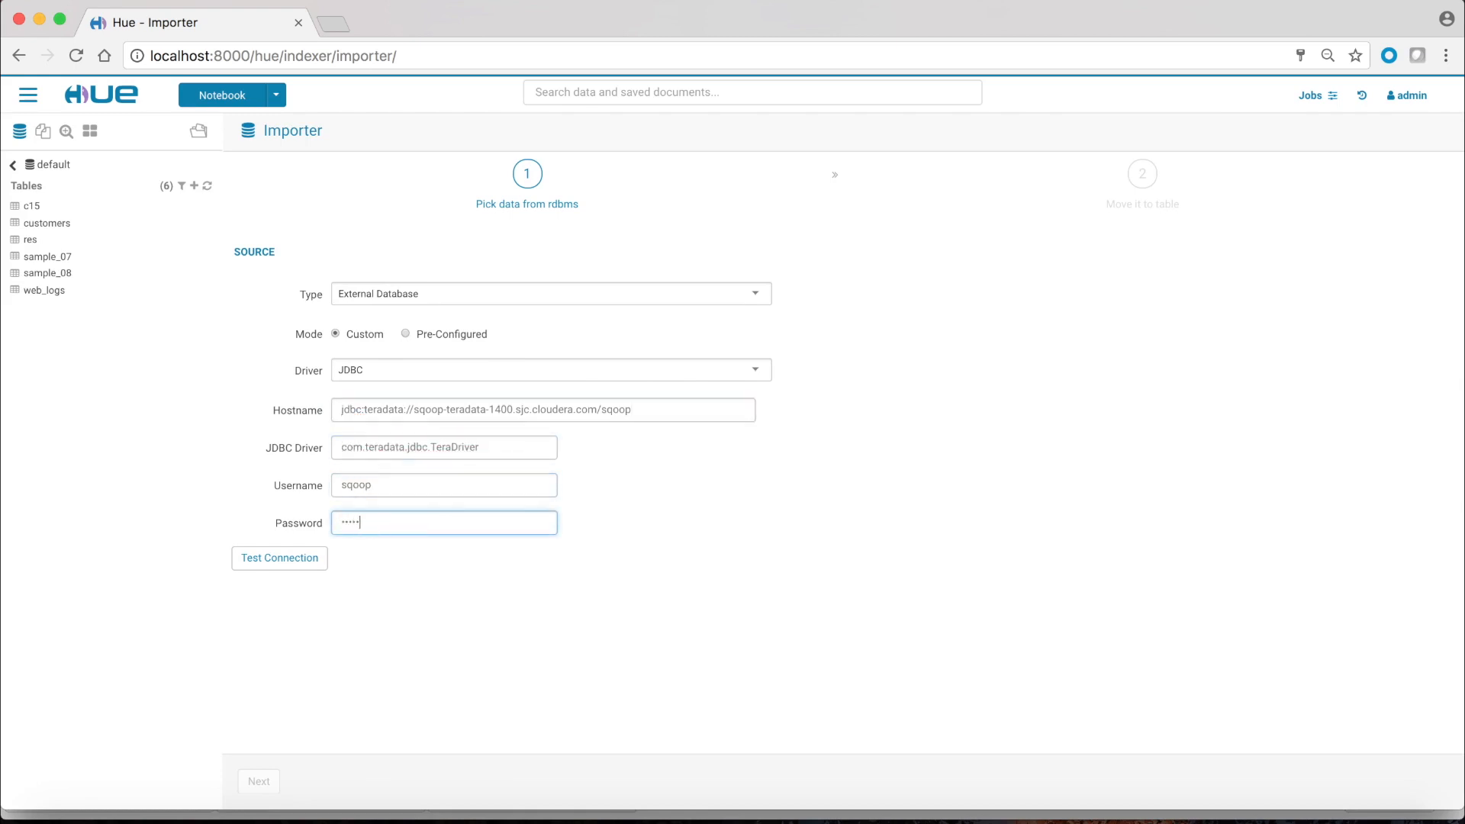
pyautogui.click(296, 561)
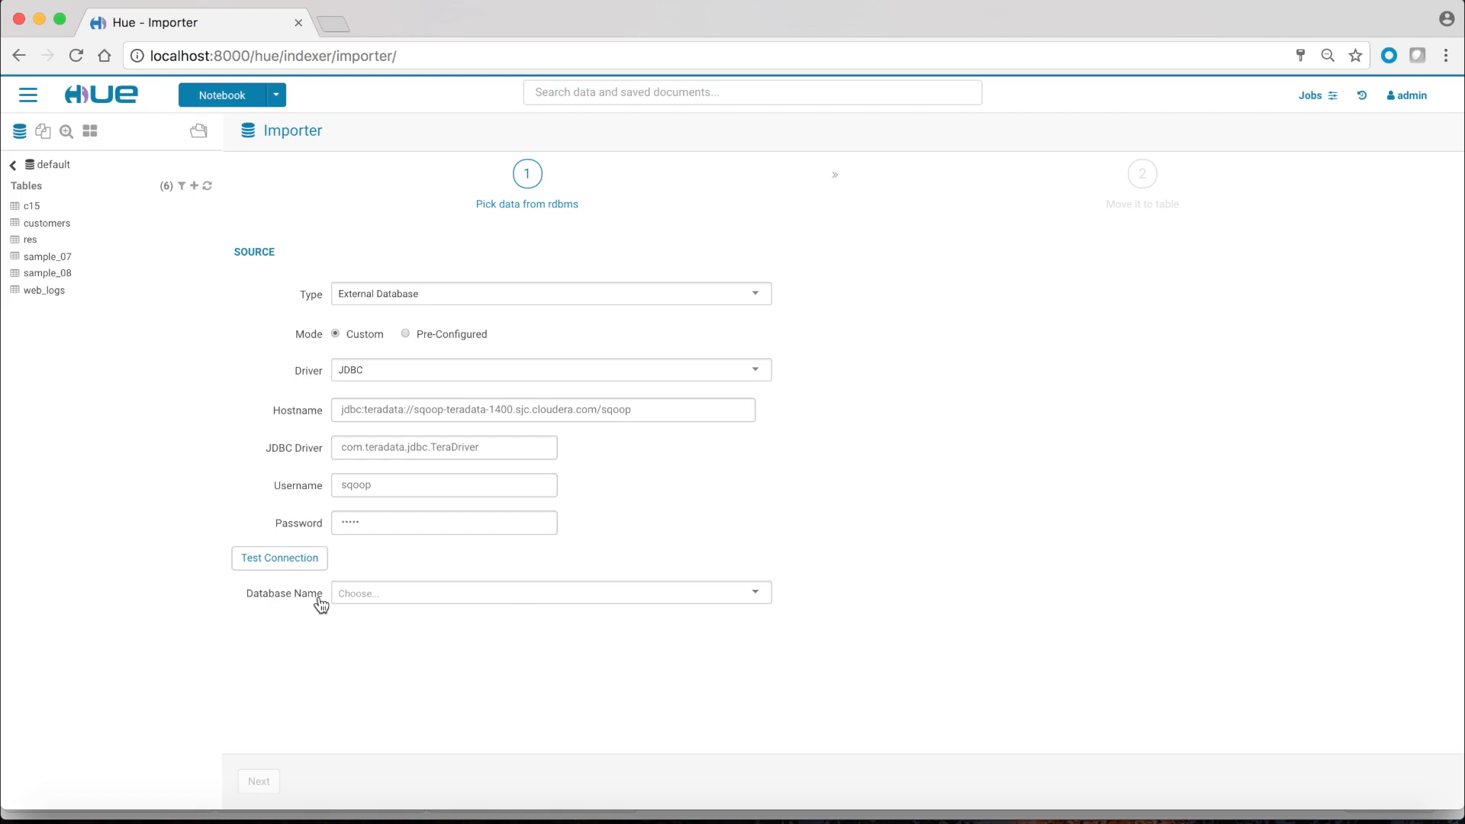
# Step: Select database sqoop and table C150481, then advance to the destination step
pyautogui.click(395, 599)
pyautogui.write('sqoo')
pyautogui.click(422, 613)
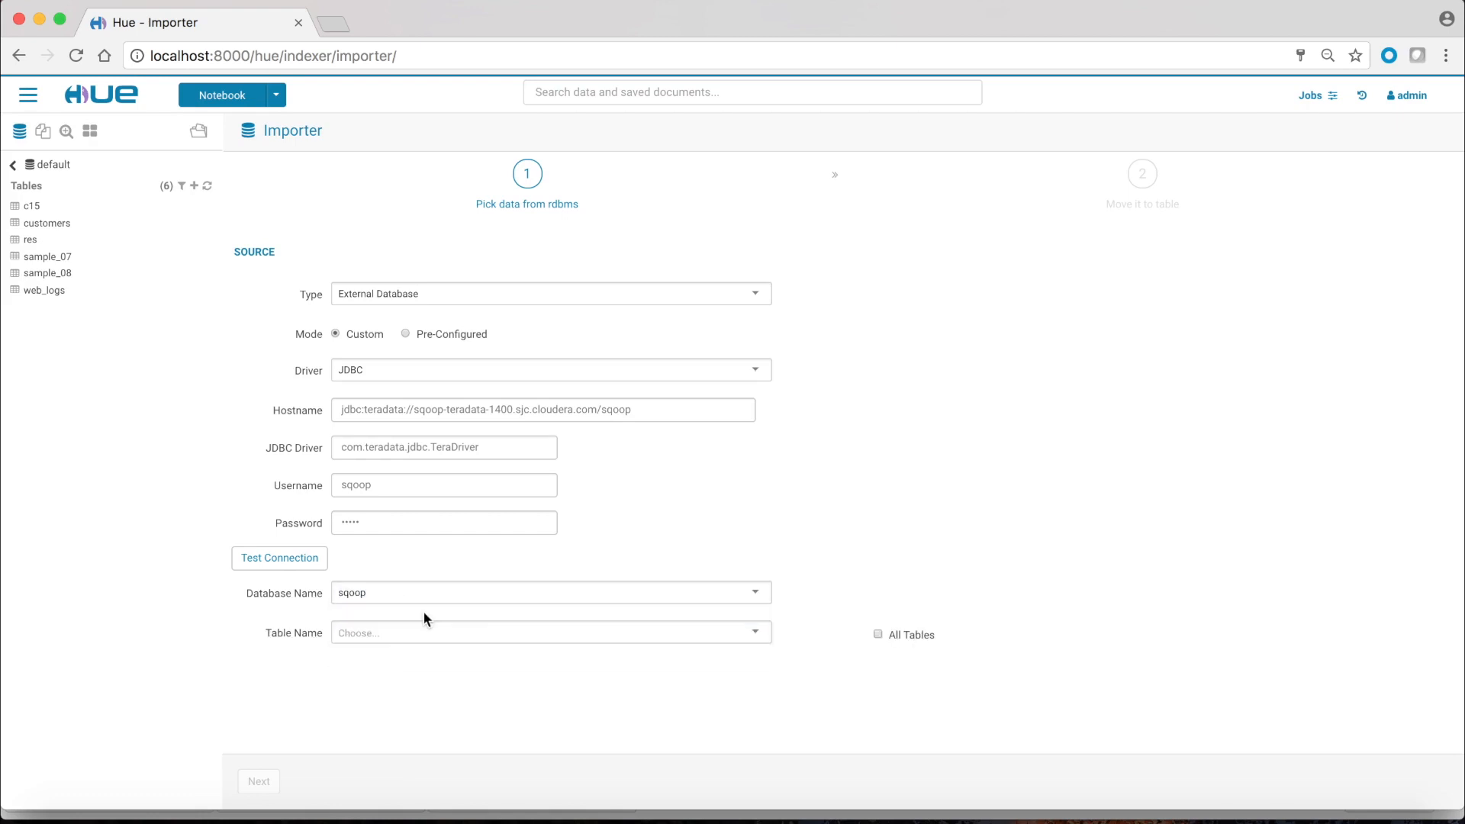
pyautogui.click(404, 633)
pyautogui.write('C1')
pyautogui.click(405, 653)
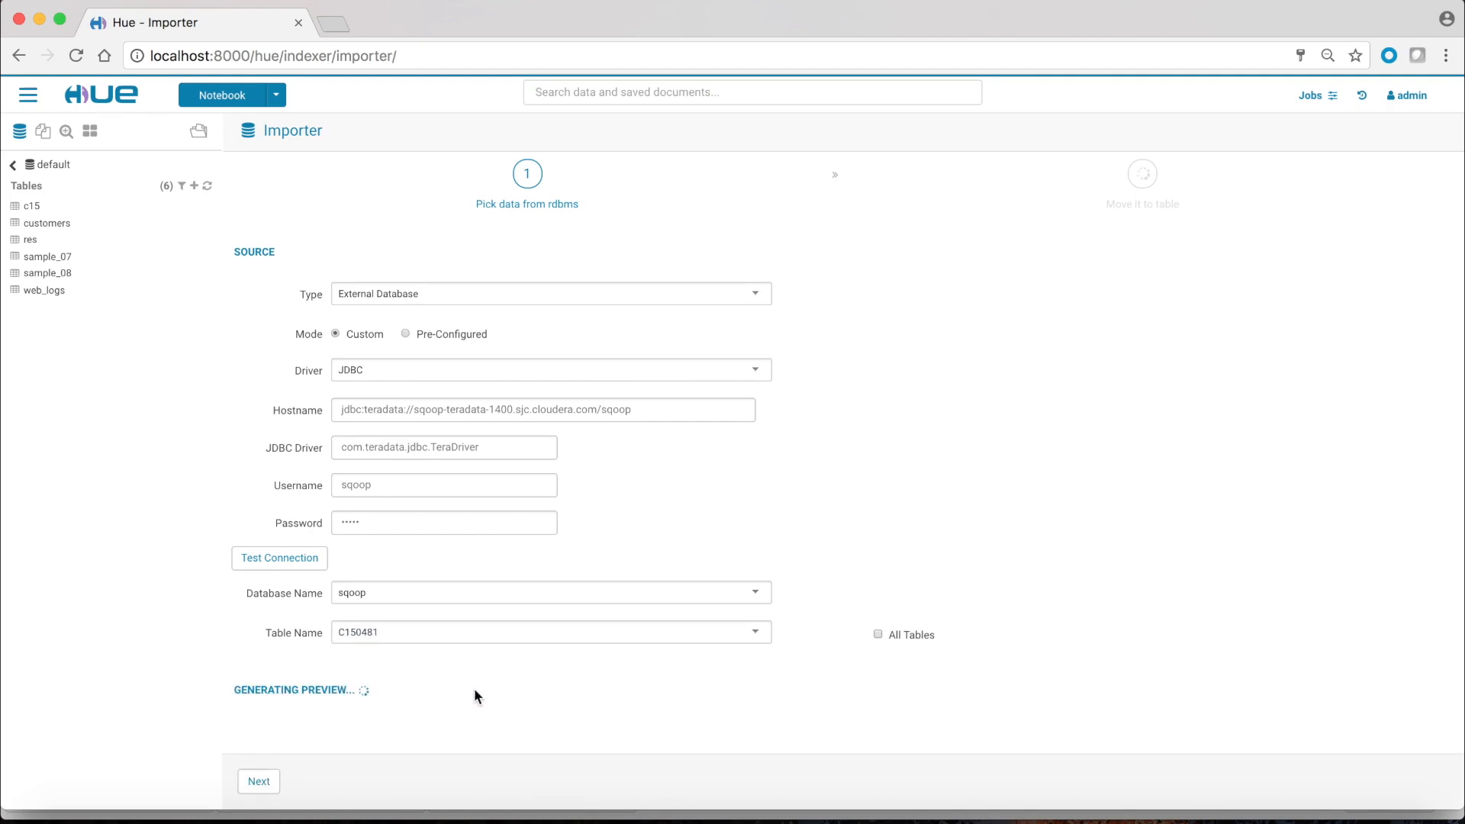
pyautogui.scroll(-5, 560, 675)
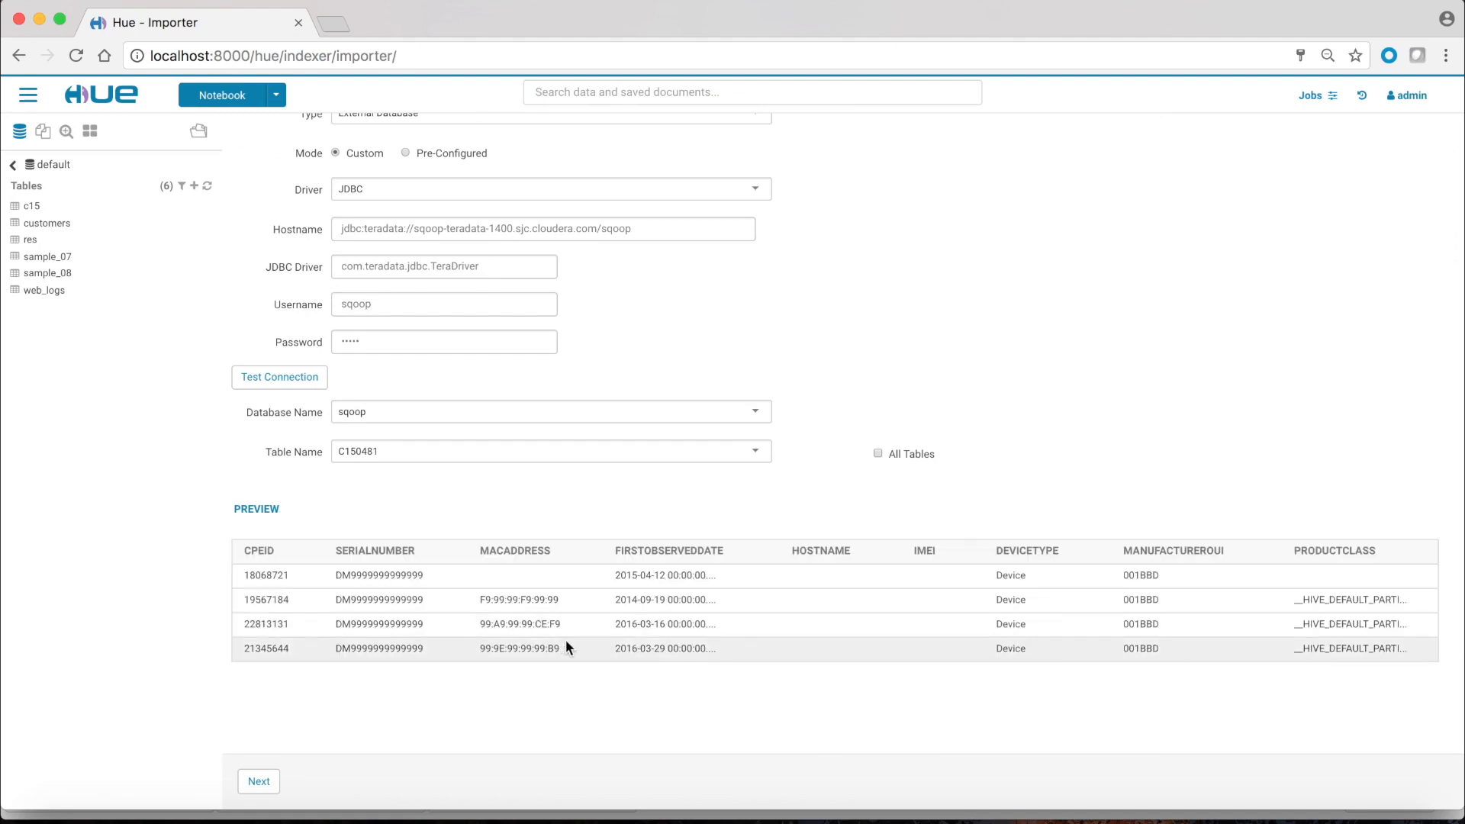
pyautogui.click(260, 782)
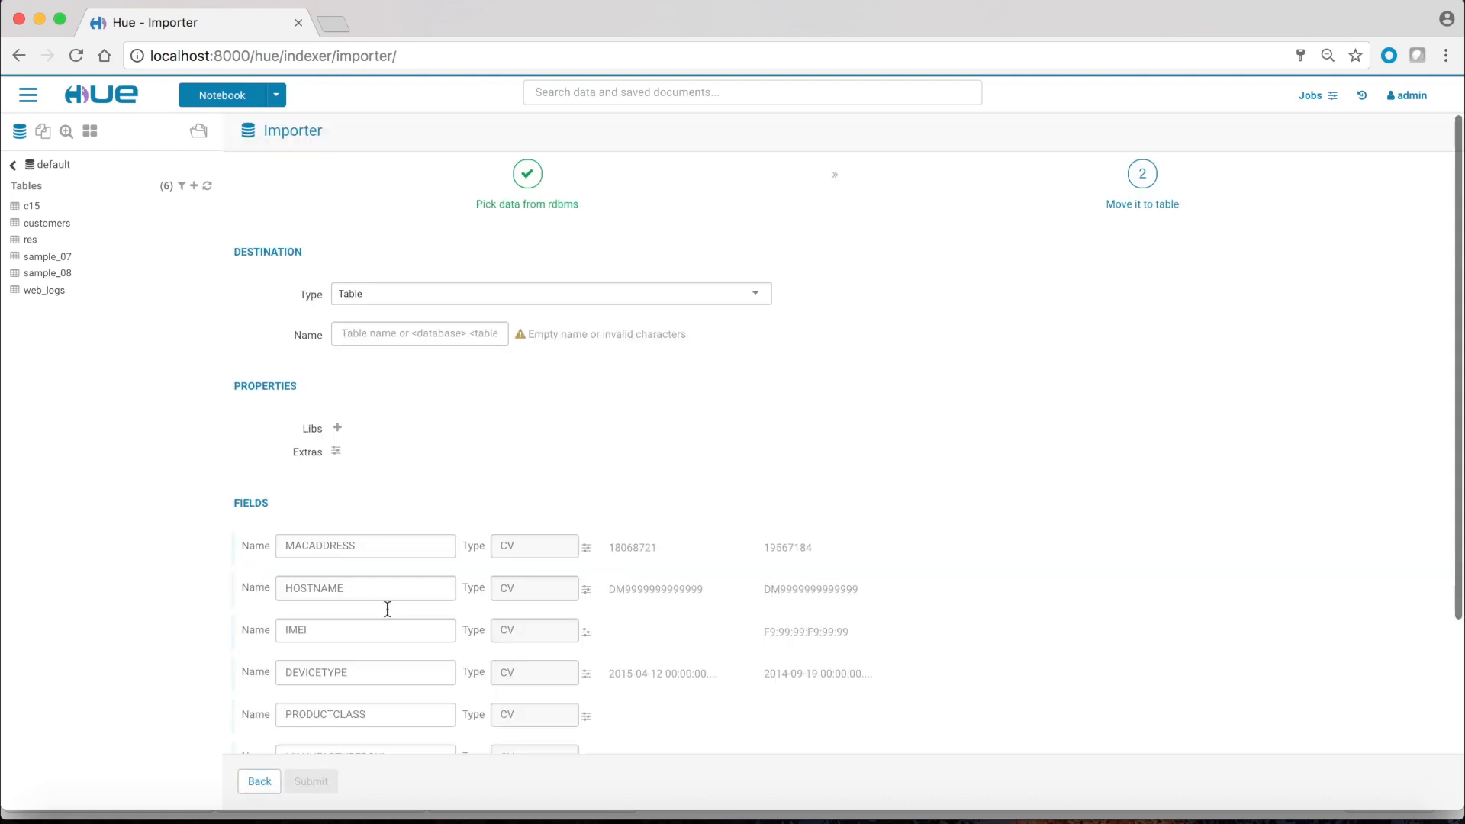
# Step: Keep Table as the destination type and name it C15
pyautogui.click(480, 296)
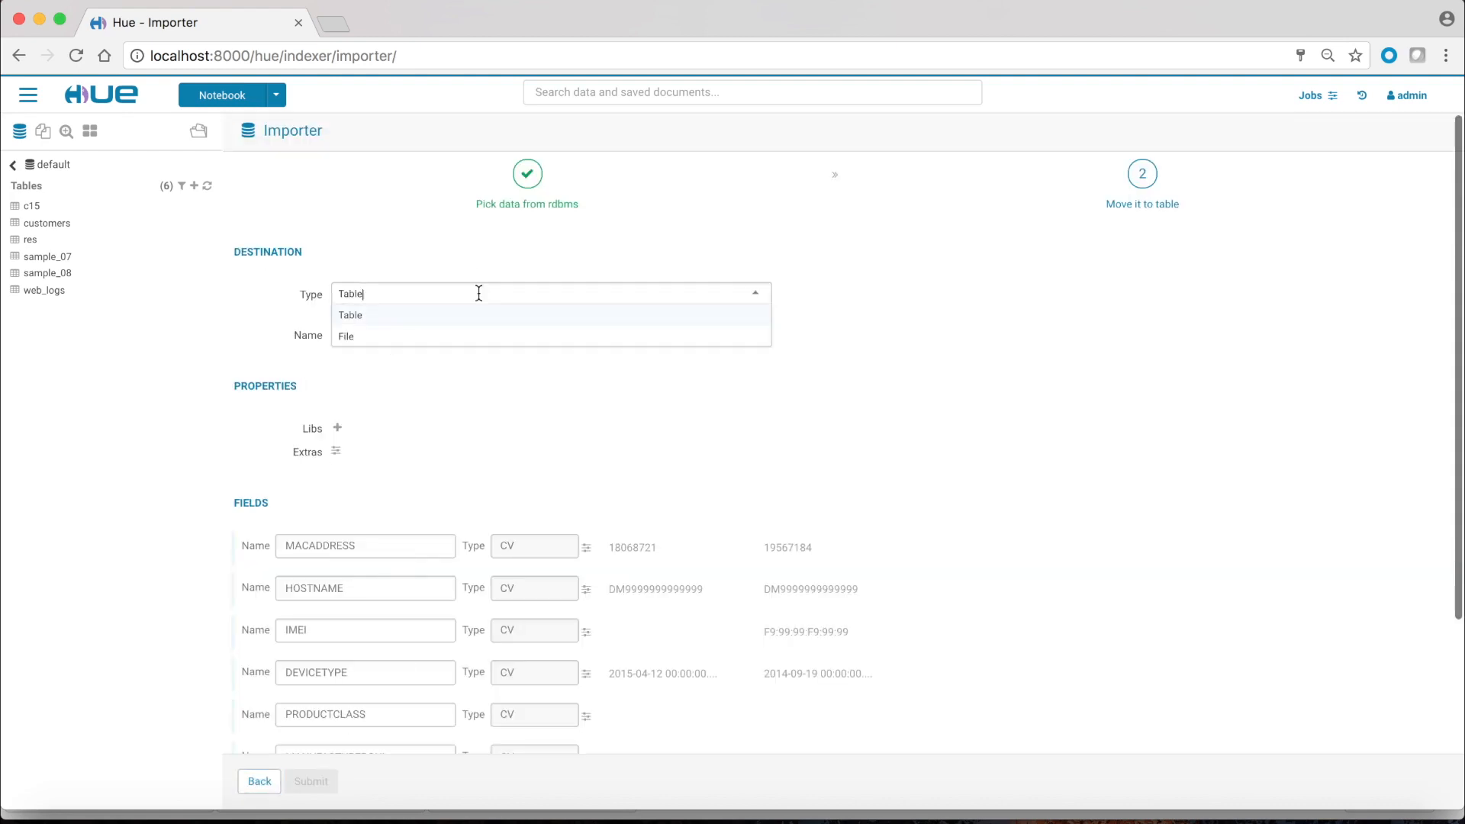
pyautogui.click(376, 323)
pyautogui.click(381, 333)
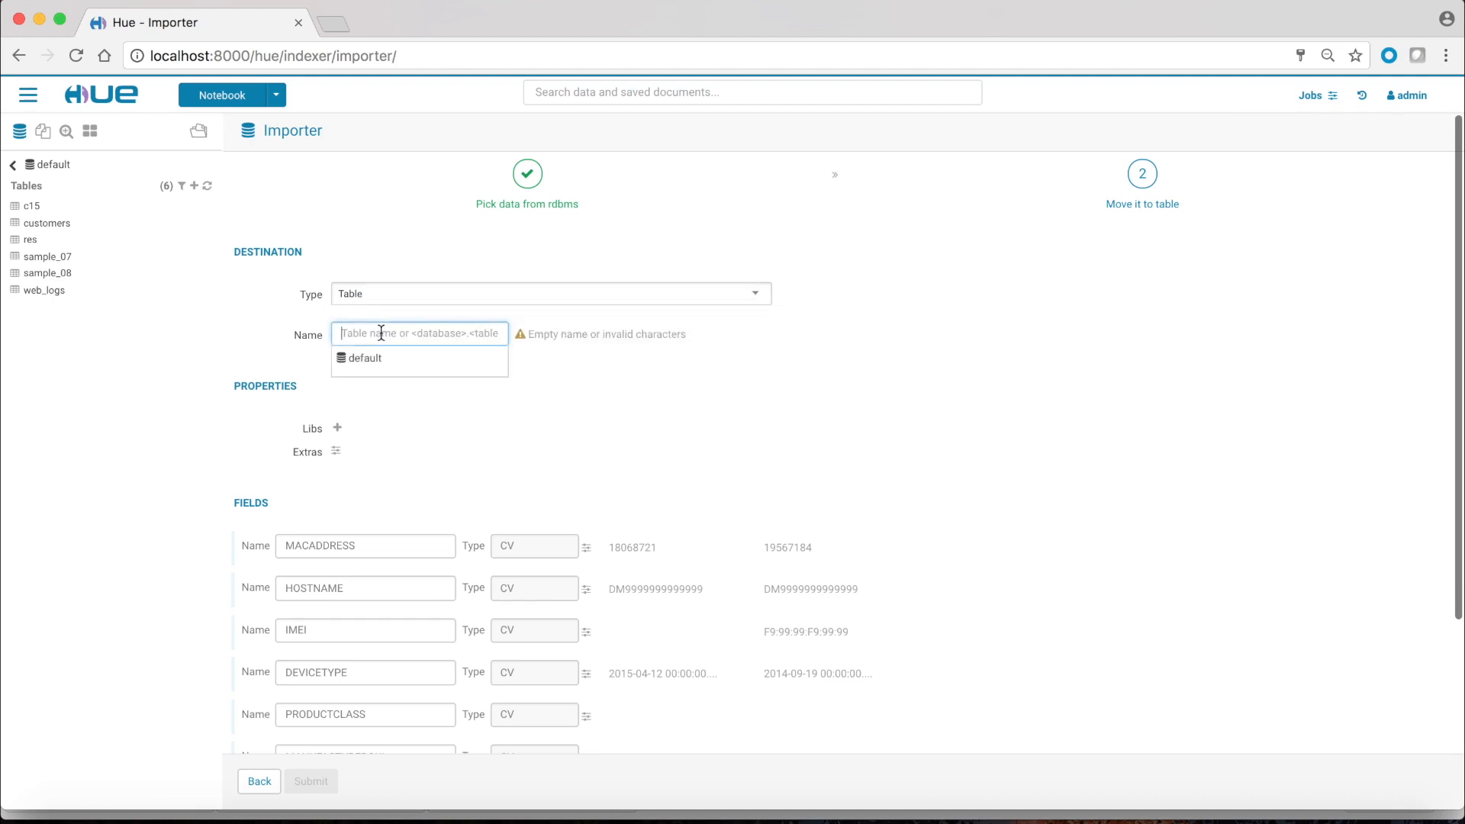
pyautogui.write('C15')
# Step: Add four library paths: terajdbc4.jar, the Teradata connector jar, tdgssconfig.jar and sqoop-connector-teradata-1.3c5.jar
pyautogui.click(337, 428)
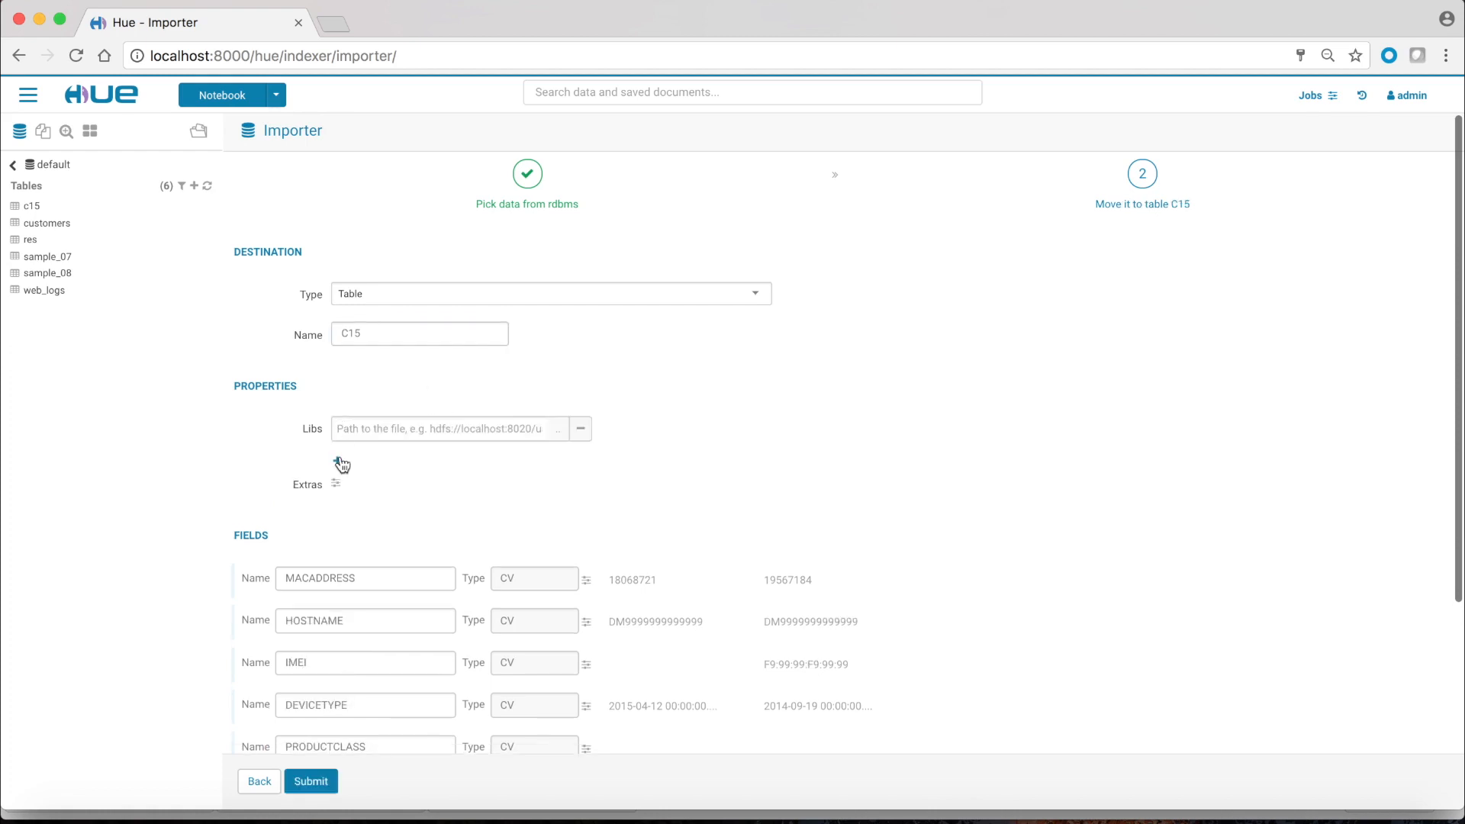
pyautogui.click(337, 460)
pyautogui.click(337, 488)
pyautogui.click(337, 518)
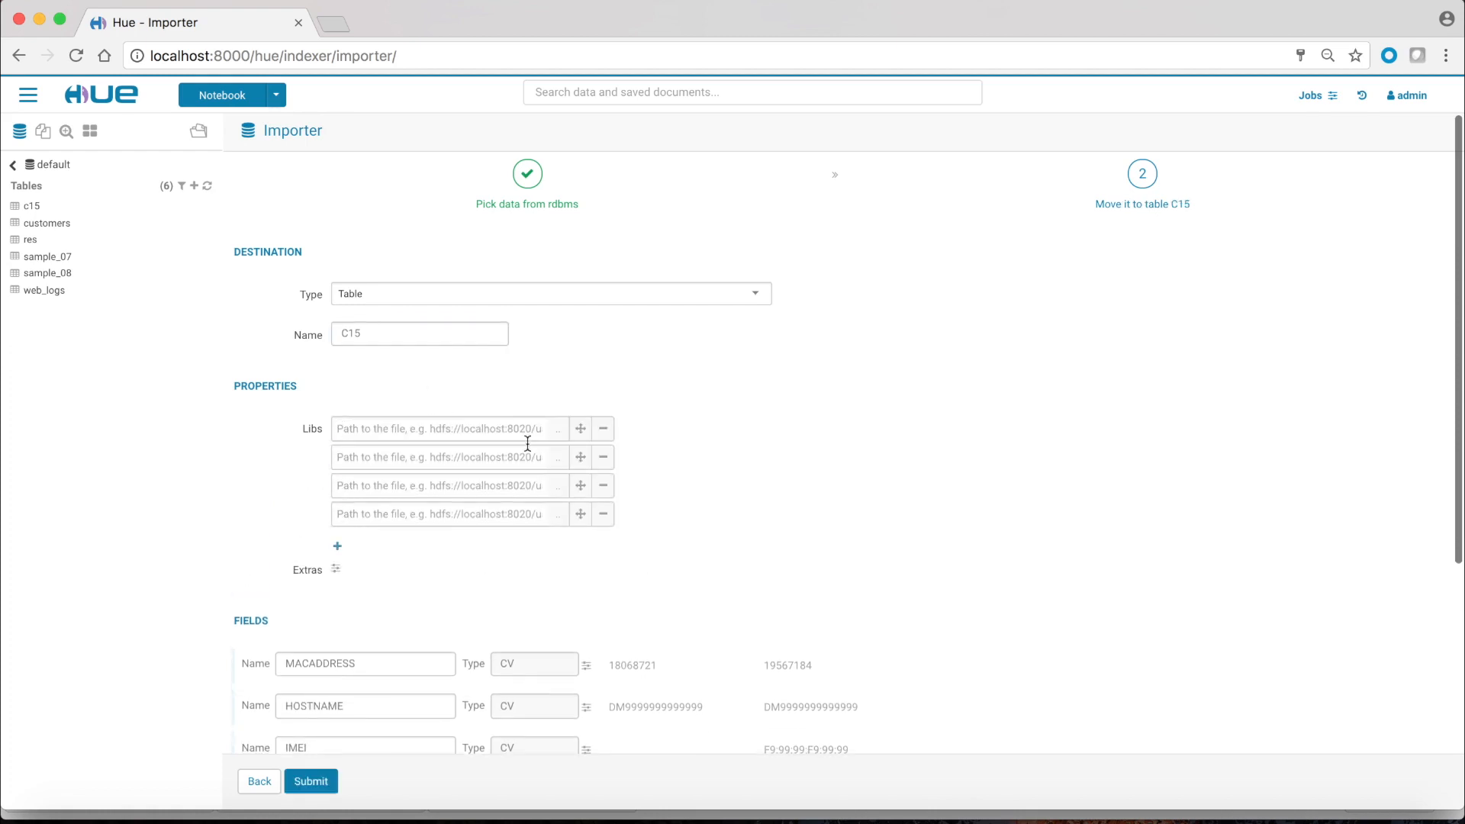
pyautogui.click(554, 431)
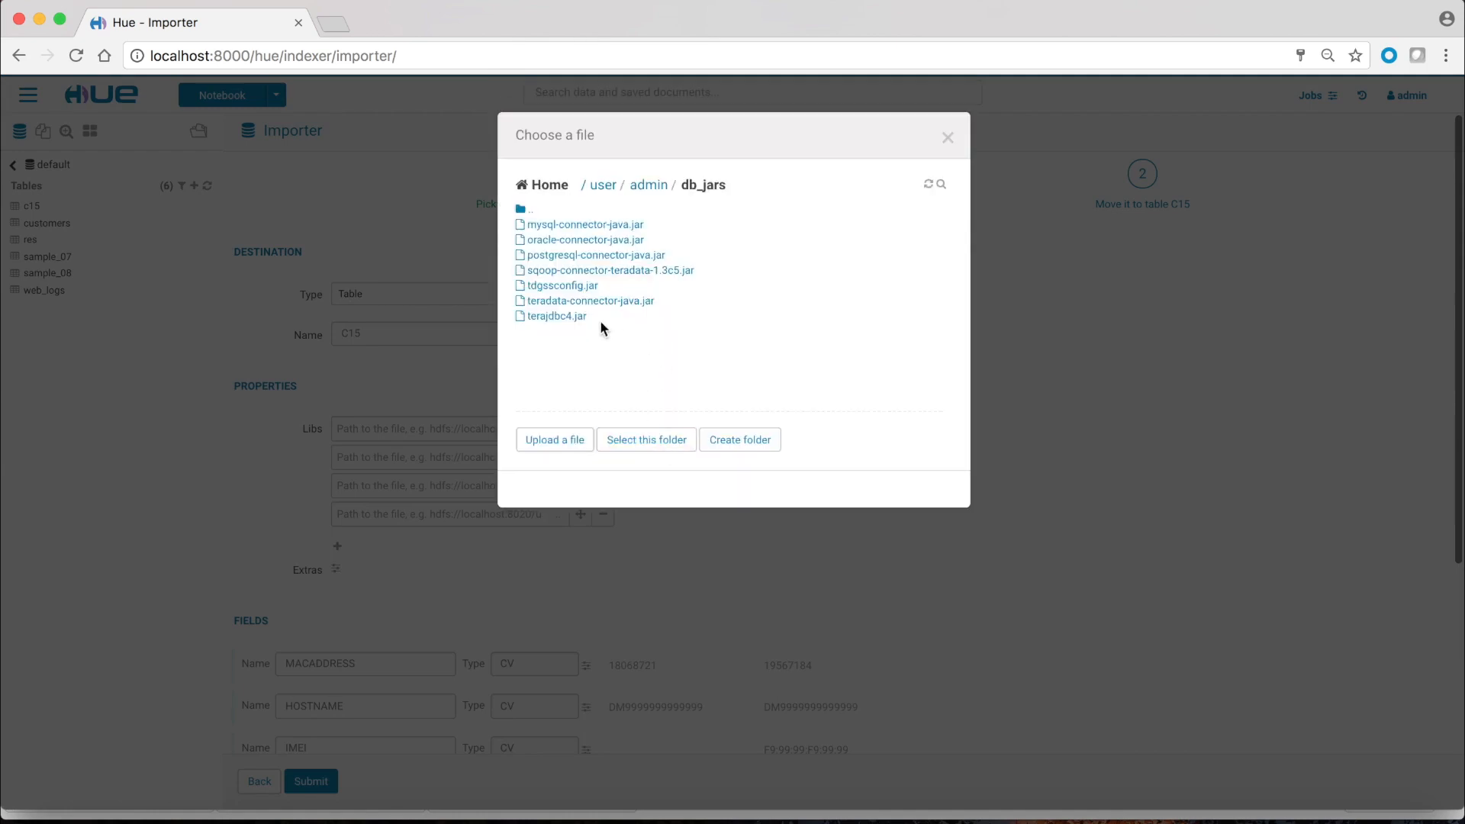
pyautogui.click(569, 317)
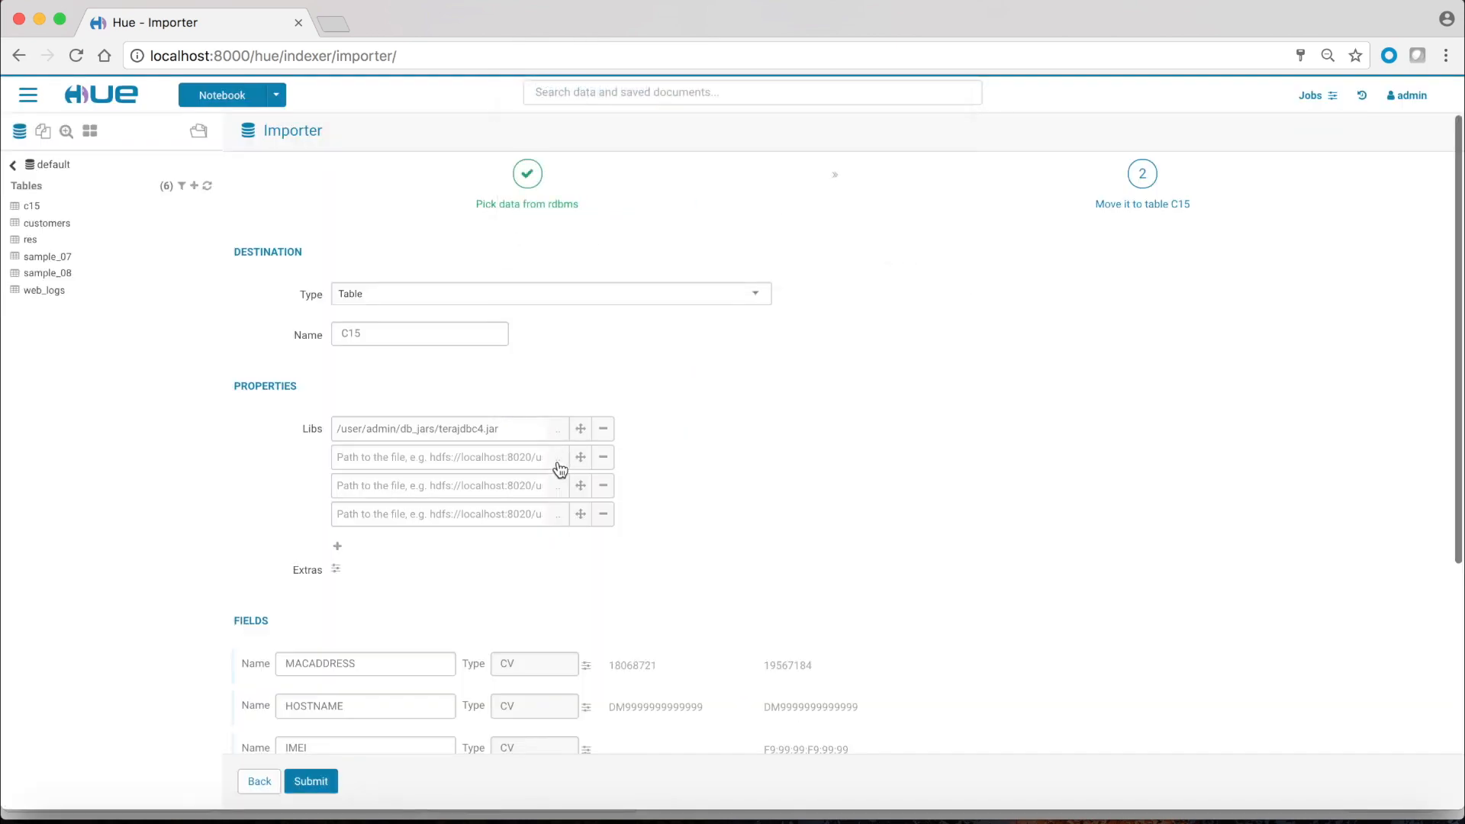
pyautogui.click(557, 464)
pyautogui.click(571, 305)
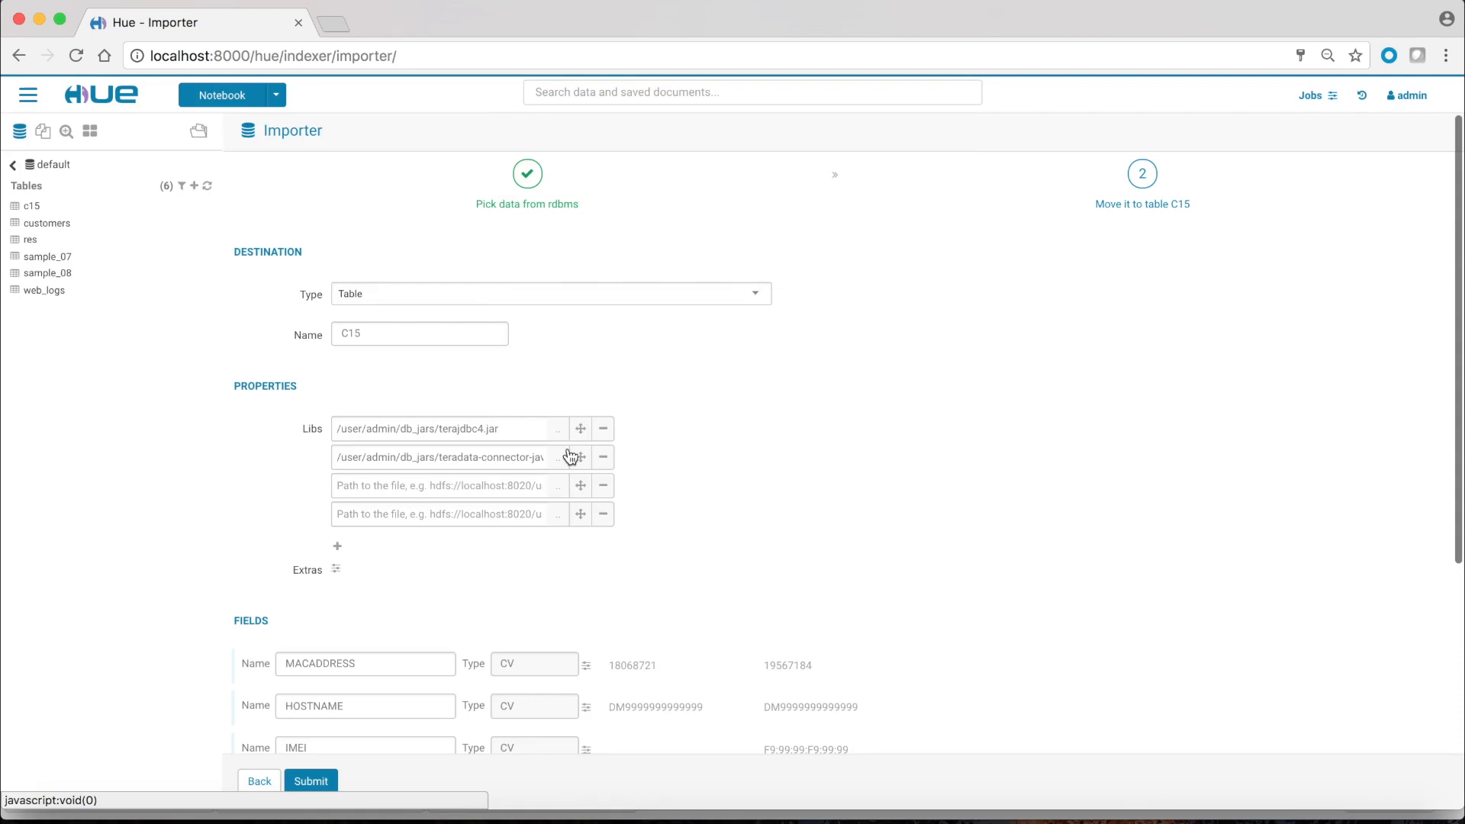
pyautogui.click(559, 486)
pyautogui.click(577, 293)
pyautogui.click(558, 515)
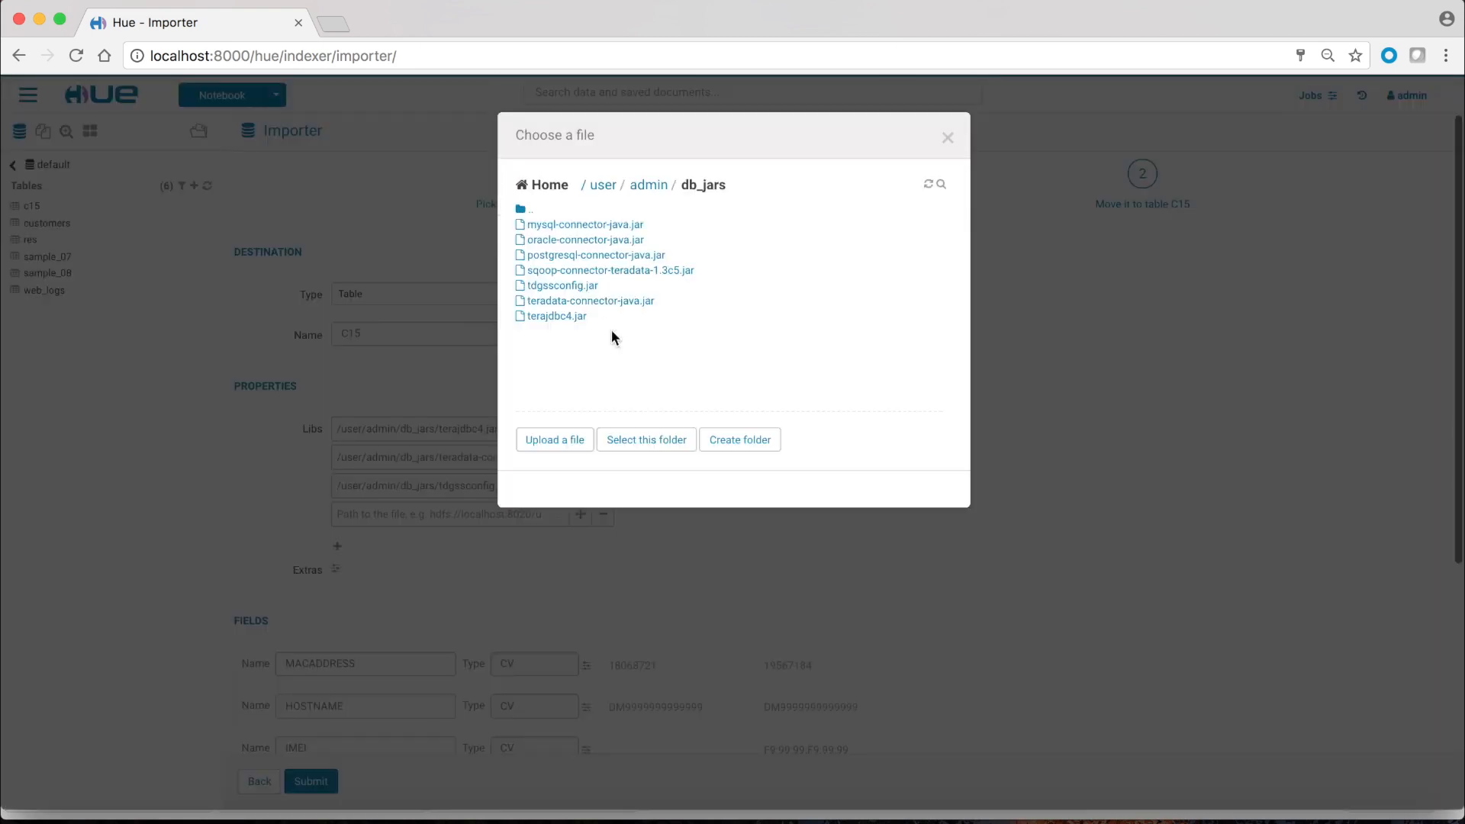
pyautogui.click(604, 271)
# Step: Expand the extra options and set Mappers to 3
pyautogui.scroll(-3, 494, 549)
pyautogui.click(336, 392)
pyautogui.click(364, 423)
pyautogui.press('BackSpace')
pyautogui.write('3')
pyautogui.click(379, 470)
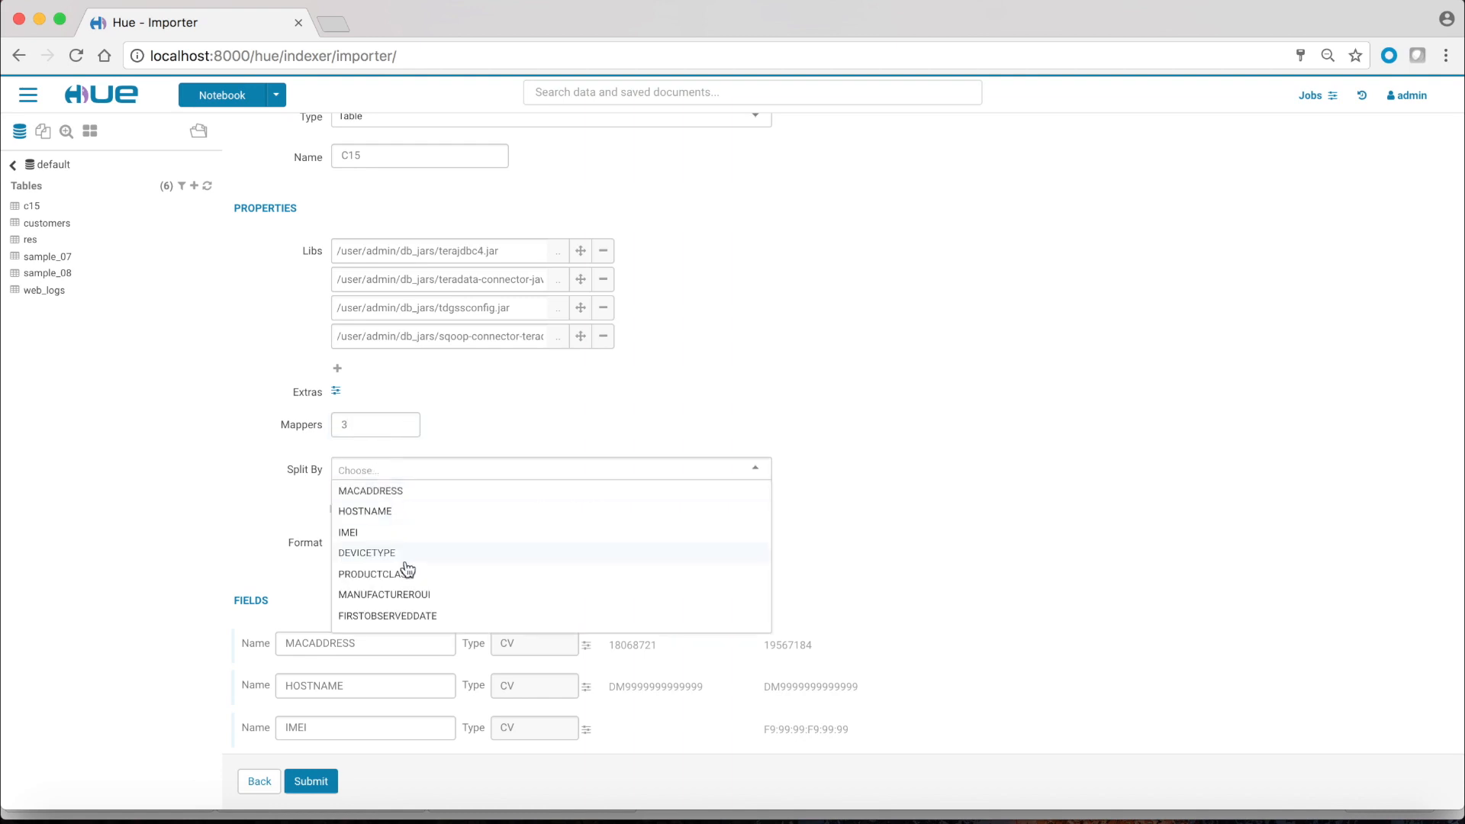
# Step: Split the import by CPEID and keep the output format as text
pyautogui.scroll(-3, 407, 570)
pyautogui.click(376, 484)
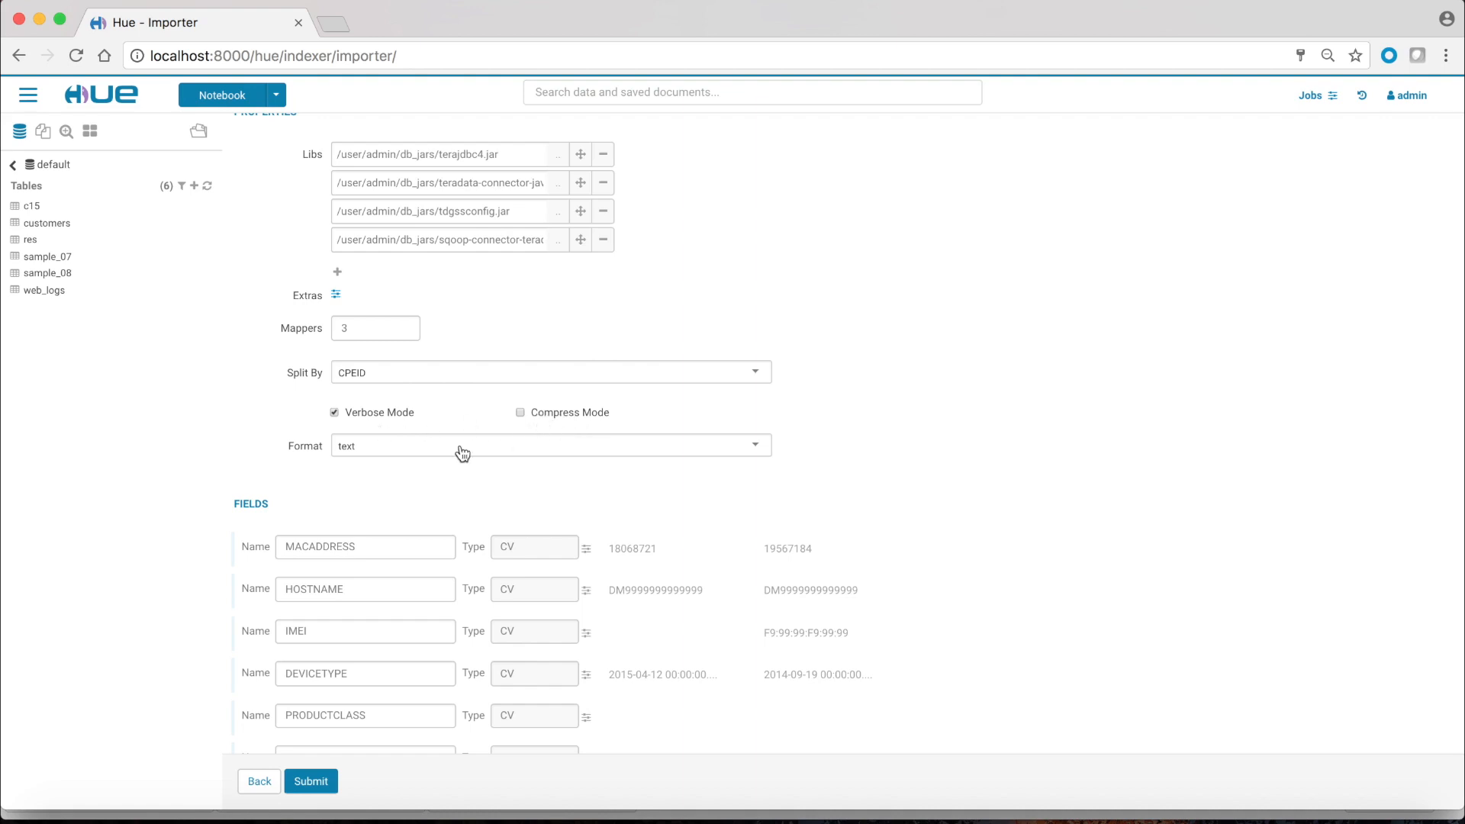
pyautogui.click(412, 447)
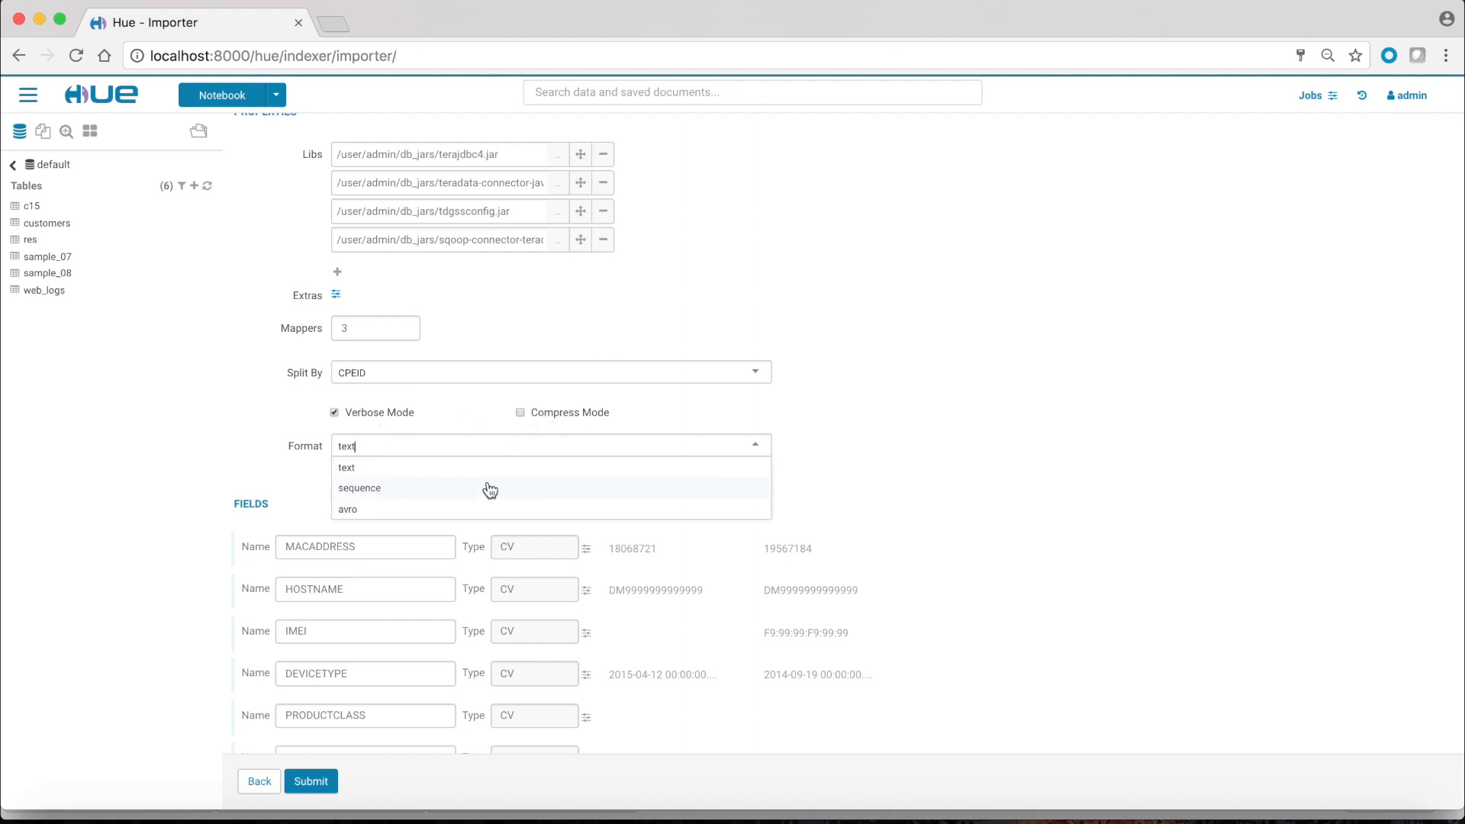
pyautogui.click(888, 456)
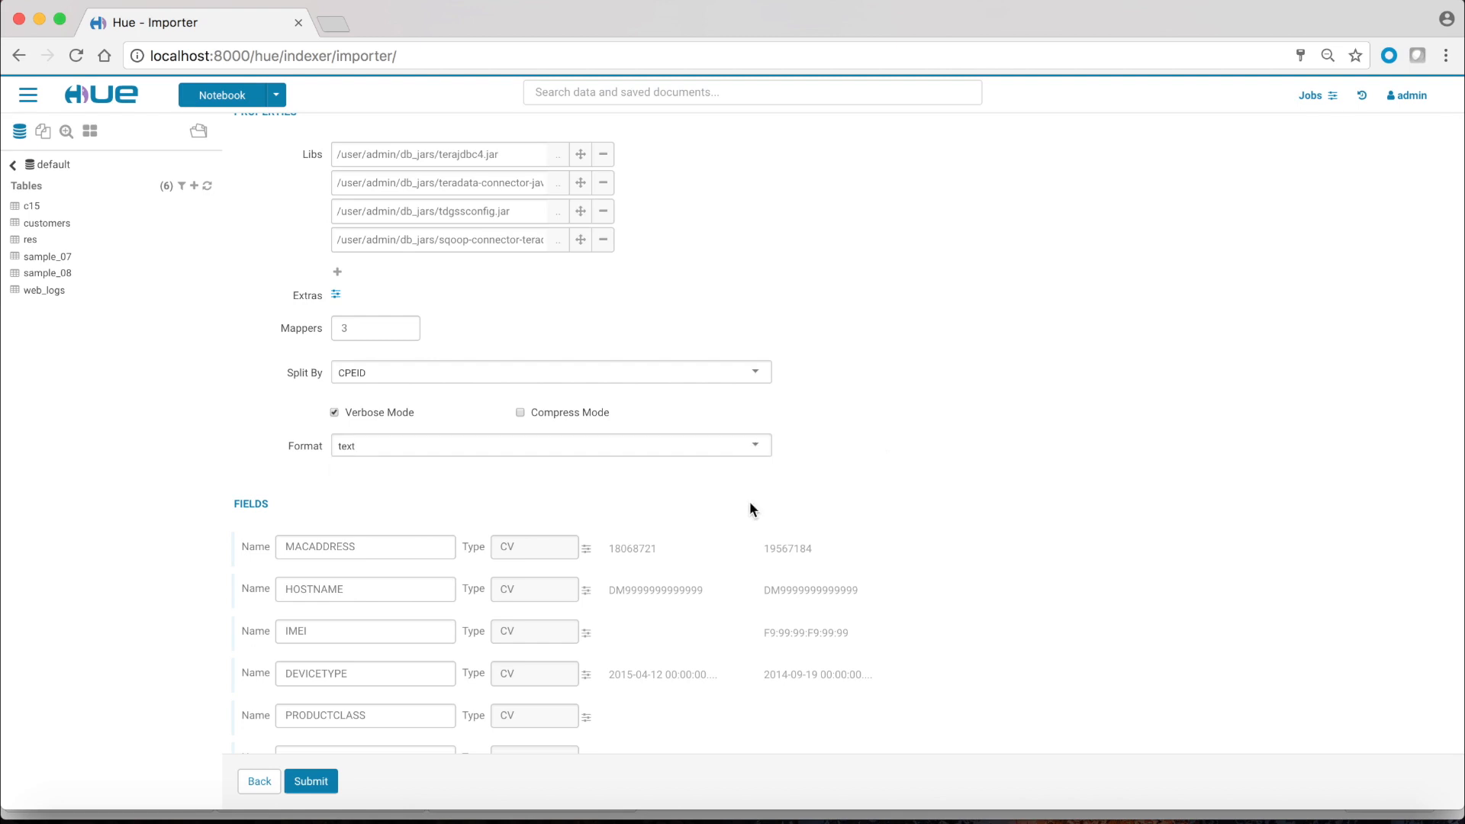
pyautogui.scroll(-5, 717, 503)
# Step: Exclude PRODUCTCLASS, rename SERIALNUMBER to SERIALNO and MACADDRESS to MACADDR, then submit the import
pyautogui.click(586, 456)
pyautogui.click(587, 497)
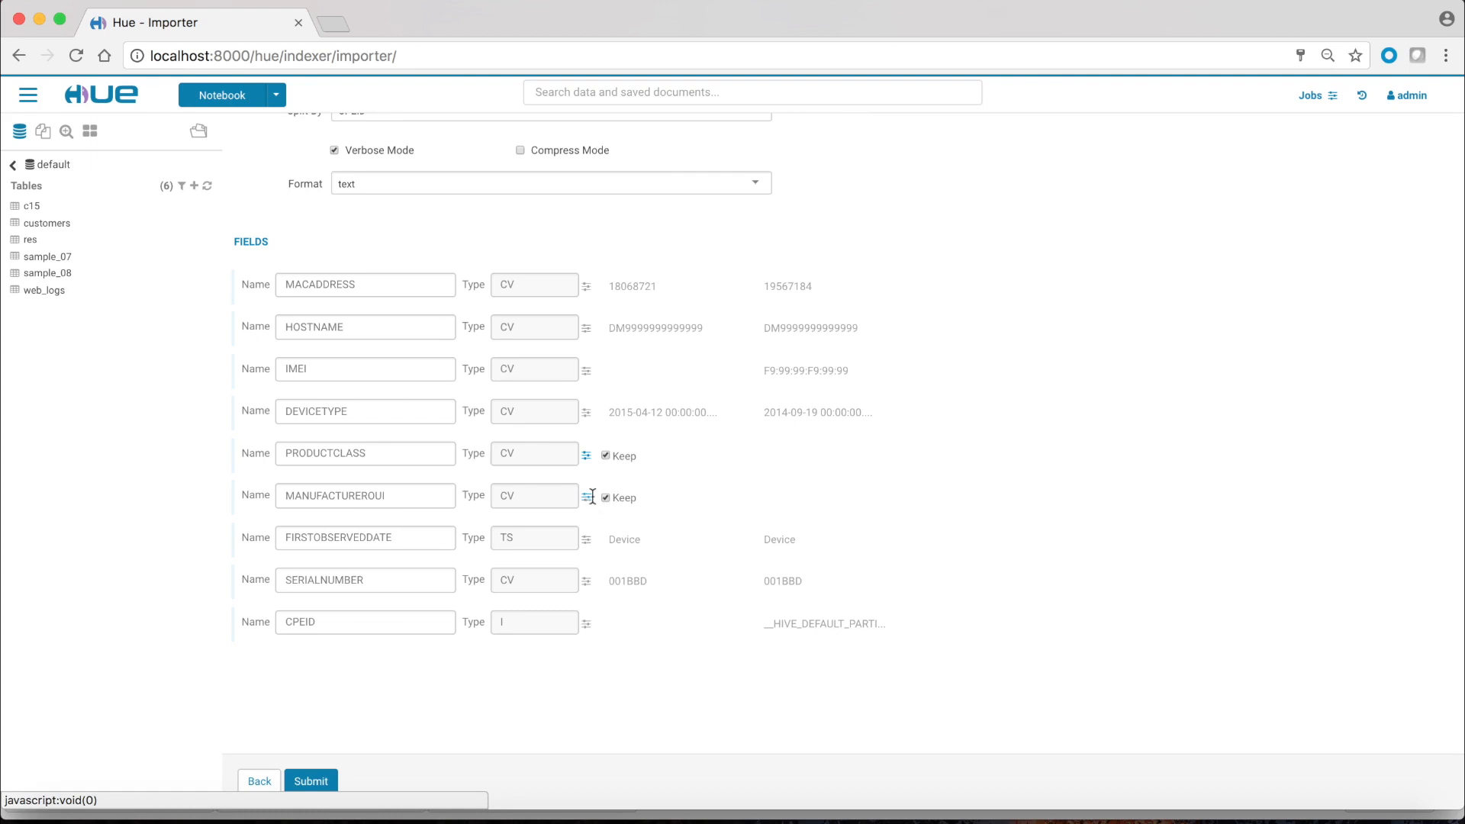
pyautogui.click(606, 456)
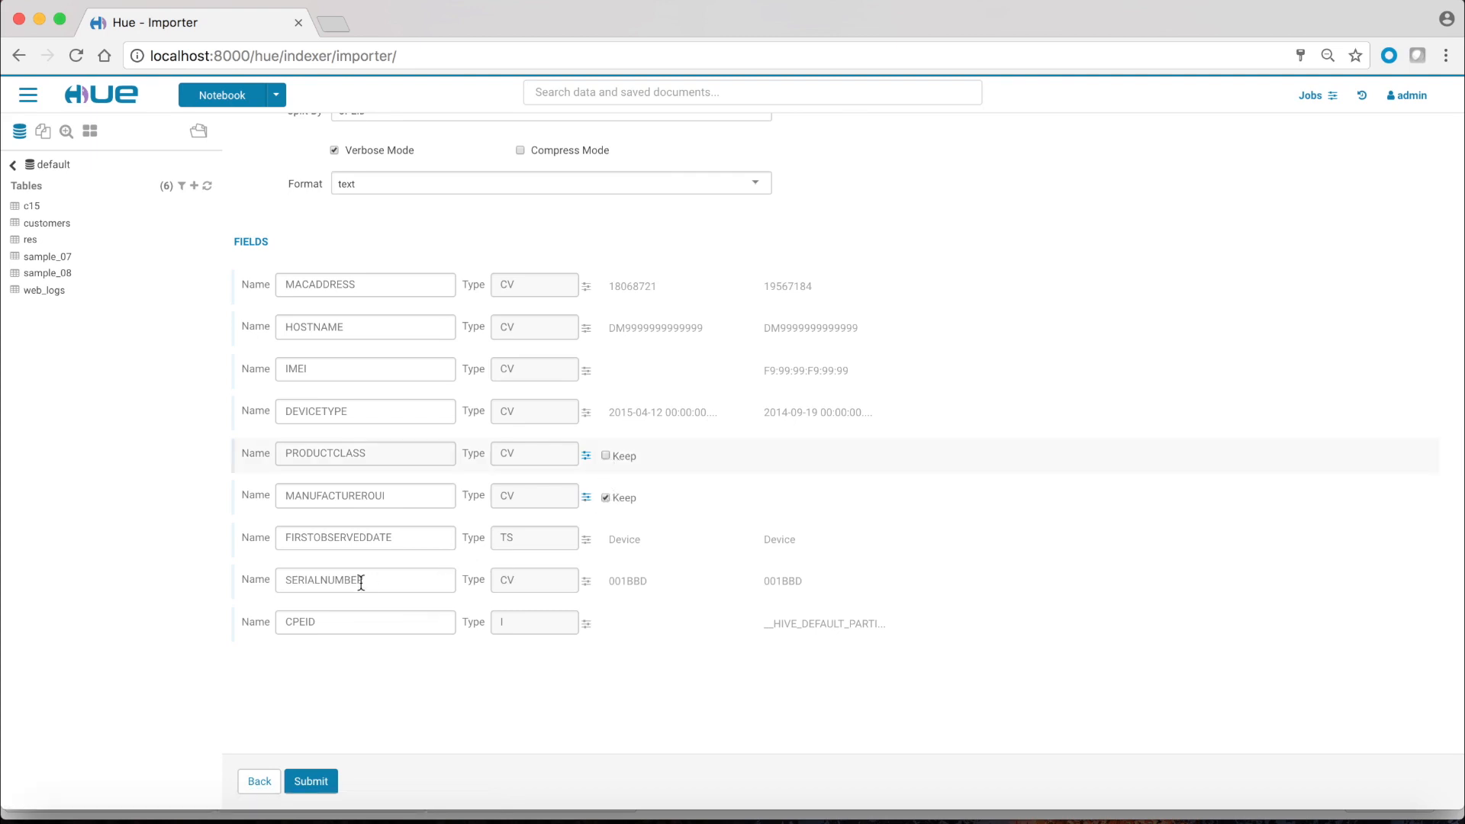
pyautogui.moveTo(382, 582); pyautogui.dragTo(327, 582)
pyautogui.write('O')
pyautogui.click(367, 284)
pyautogui.press('BackSpace')
pyautogui.press('BackSpace')
pyautogui.press('BackSpace')
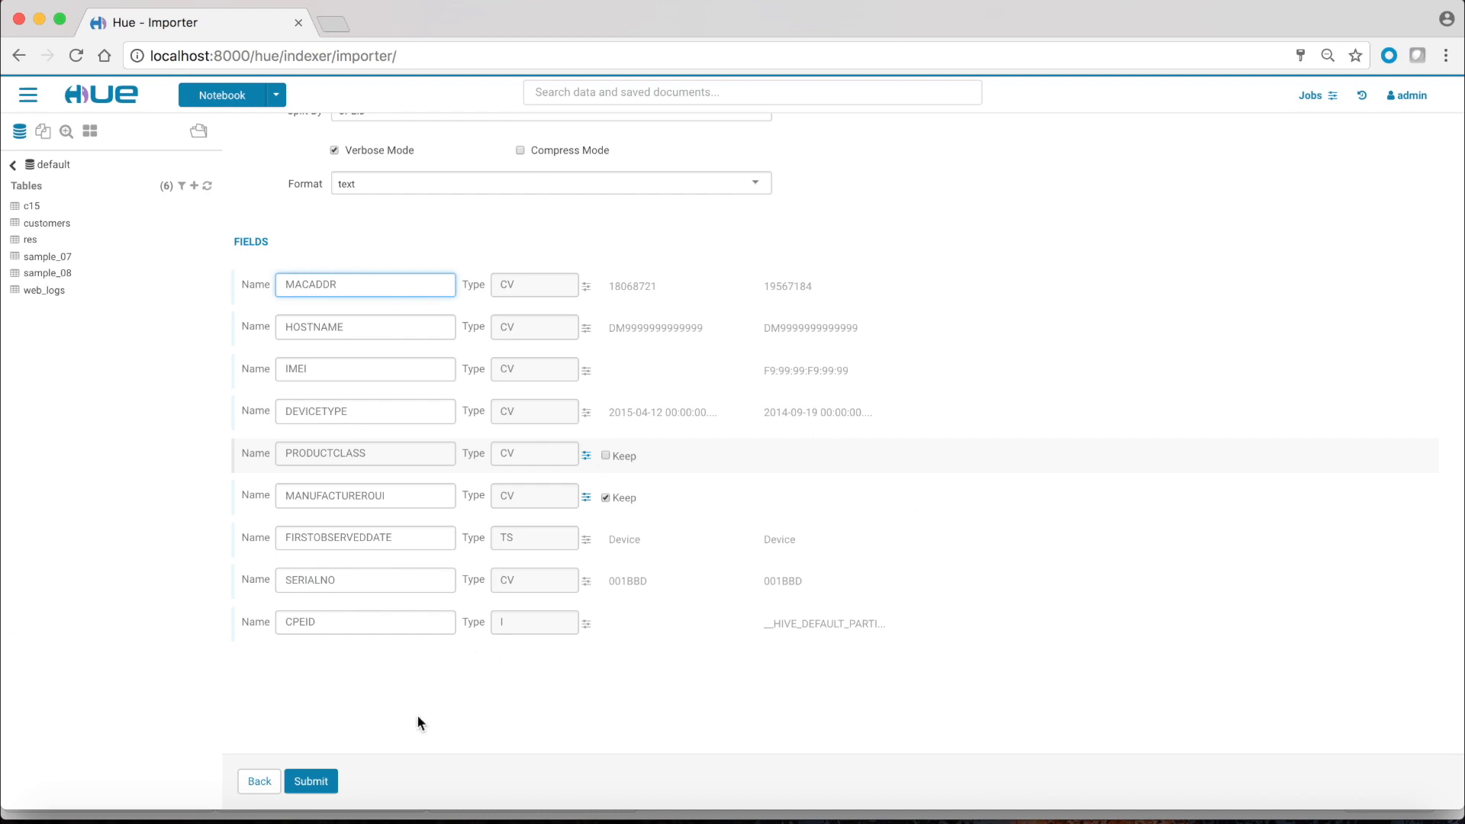
pyautogui.click(311, 782)
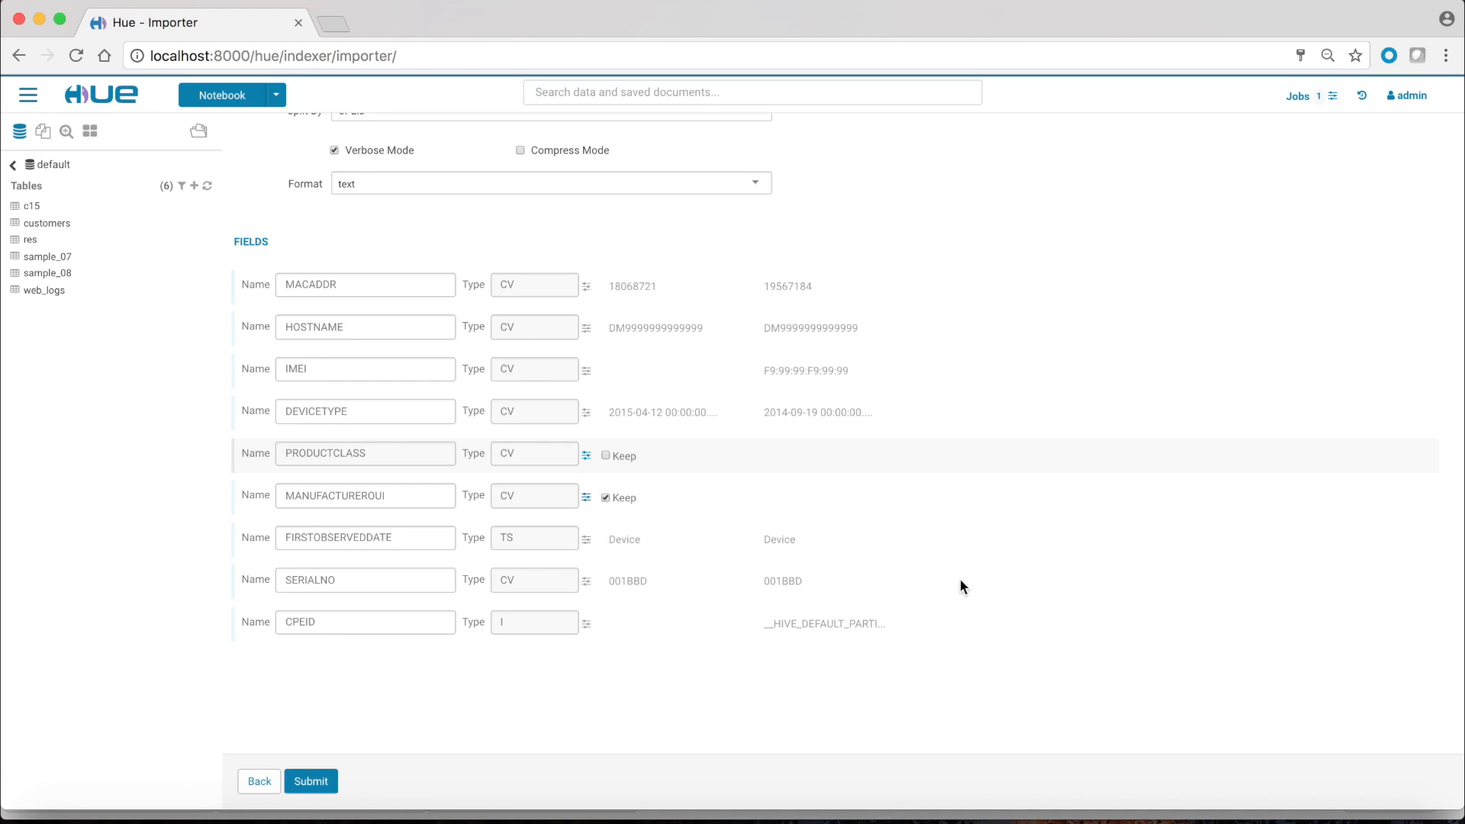
# Step: Open the Job Browser's Workflows list and view the new C15 import job 0000012
pyautogui.click(1295, 96)
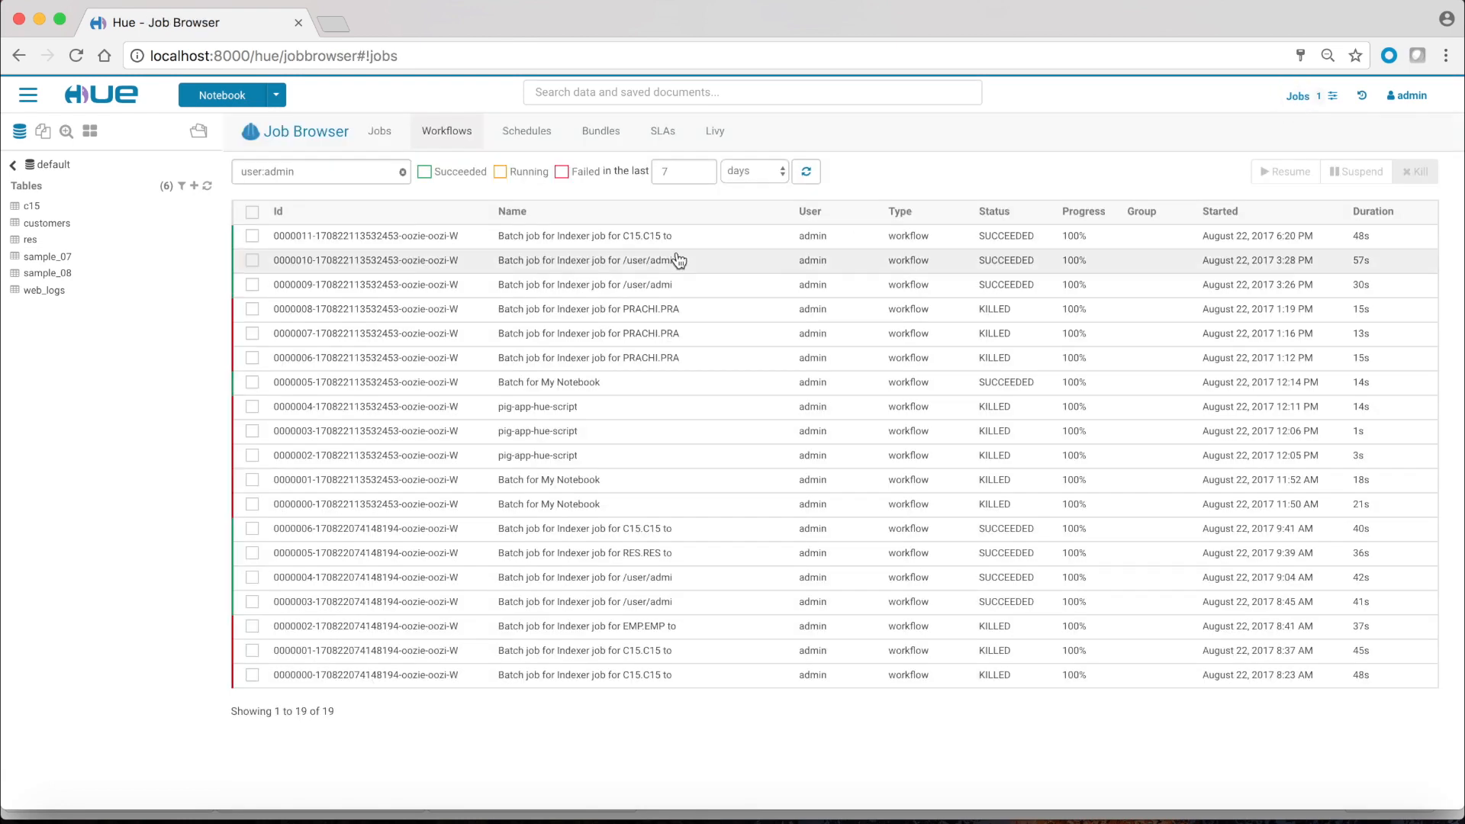
pyautogui.click(455, 135)
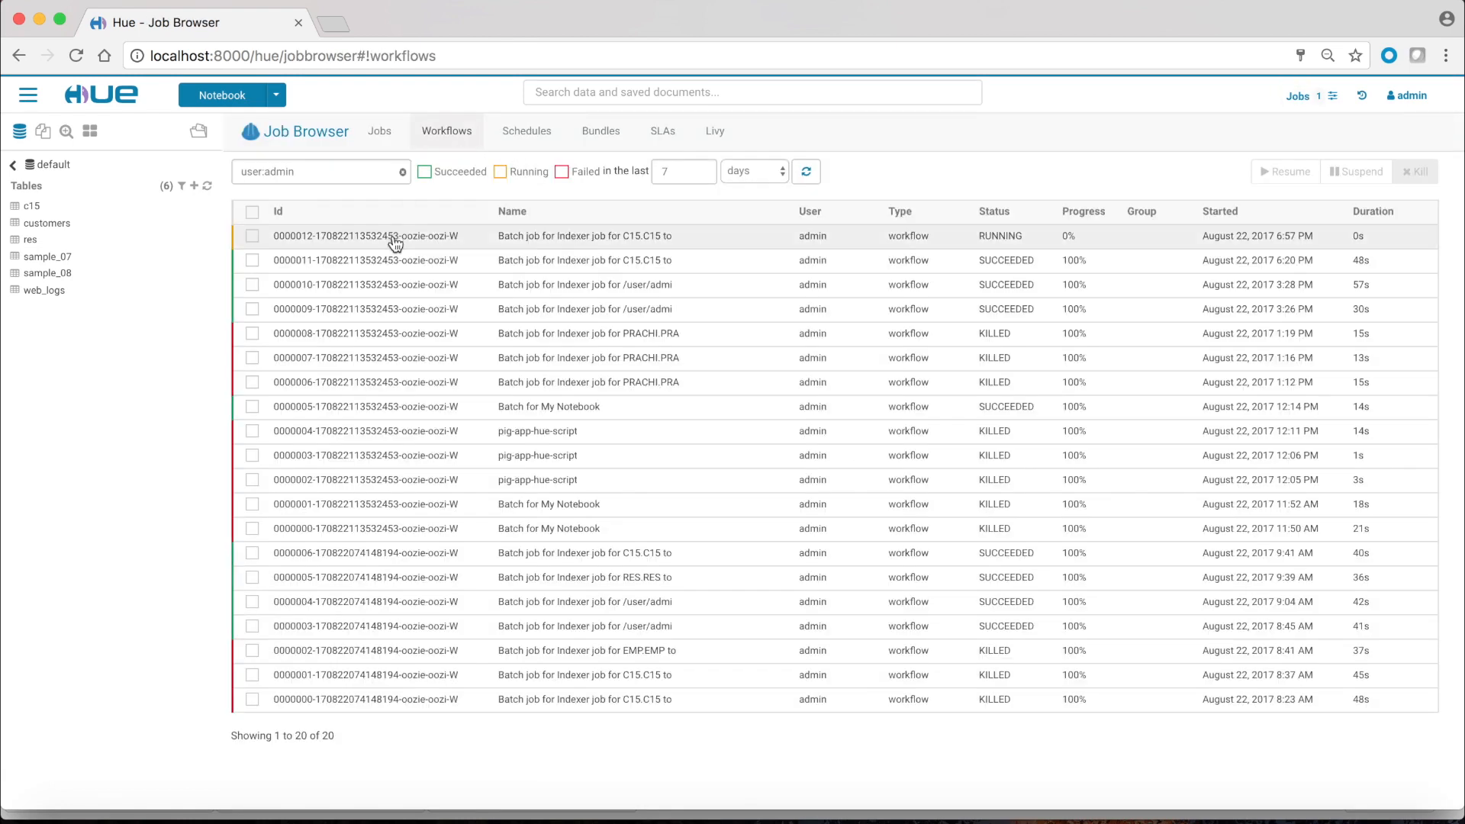
pyautogui.click(392, 236)
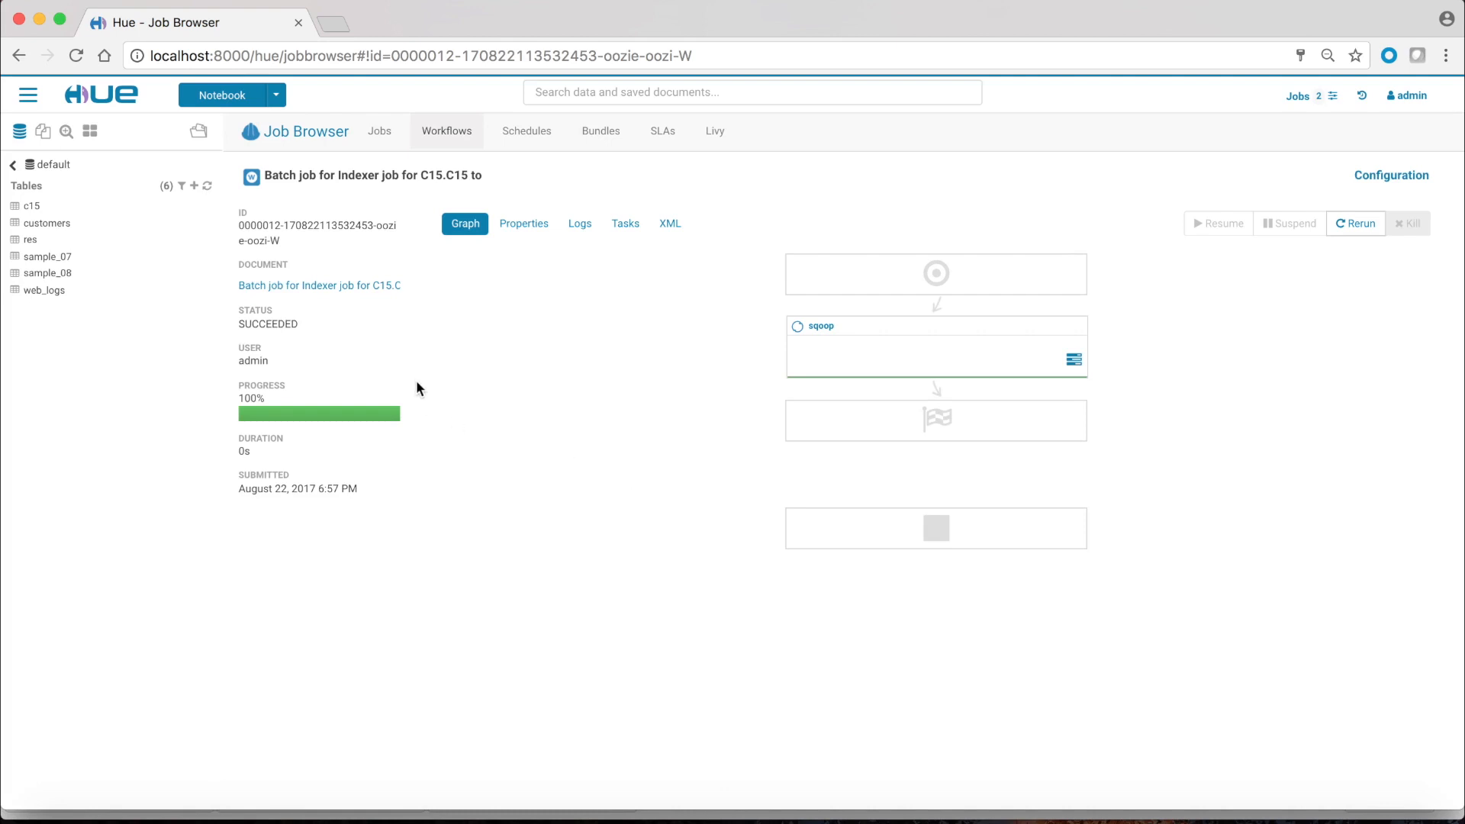
# Step: In a new Hive editor, load 'select * from c15' from Query History and scroll through the rows
pyautogui.click(28, 95)
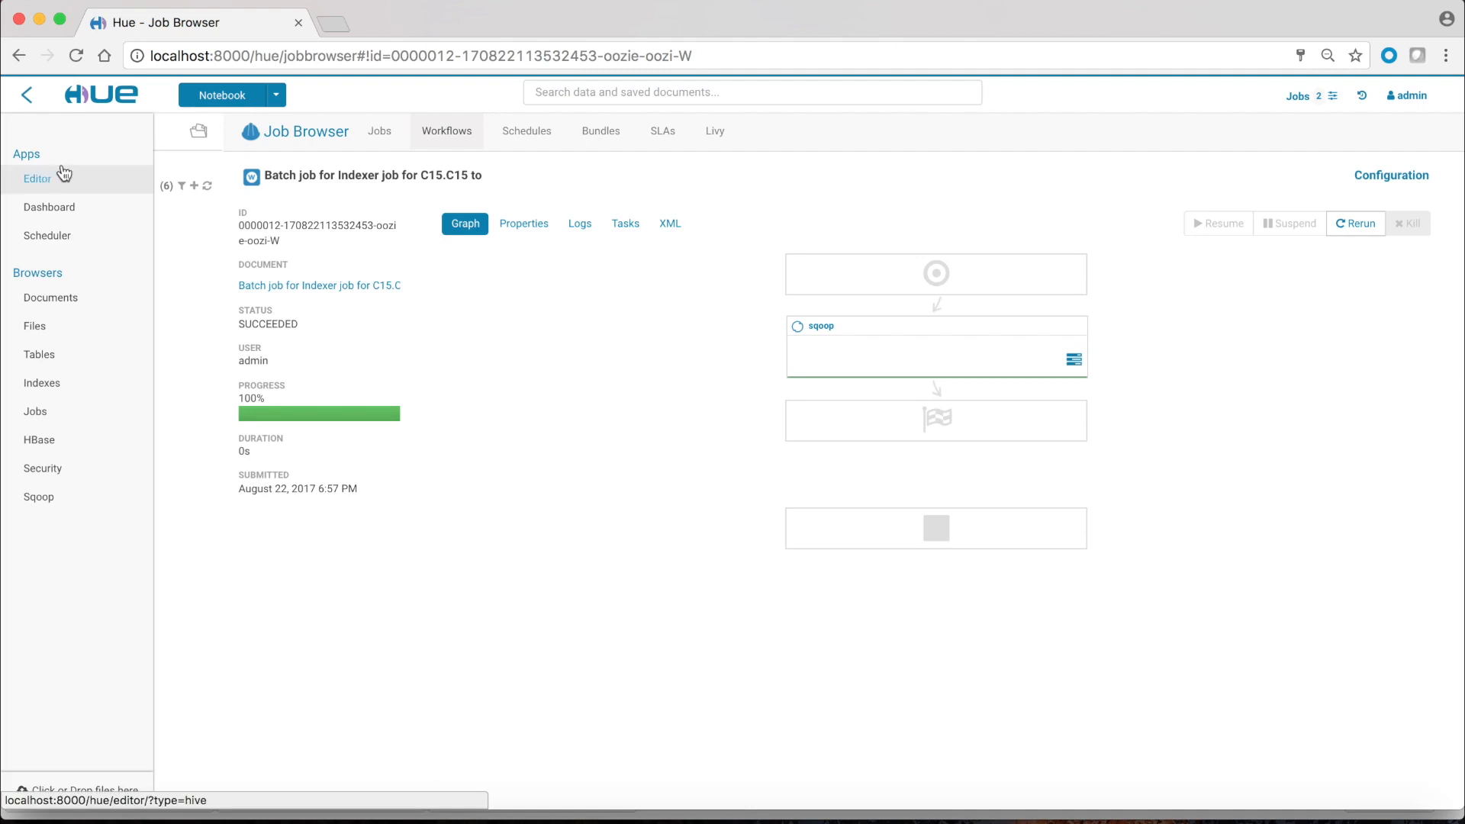
pyautogui.click(275, 95)
pyautogui.moveTo(252, 126)
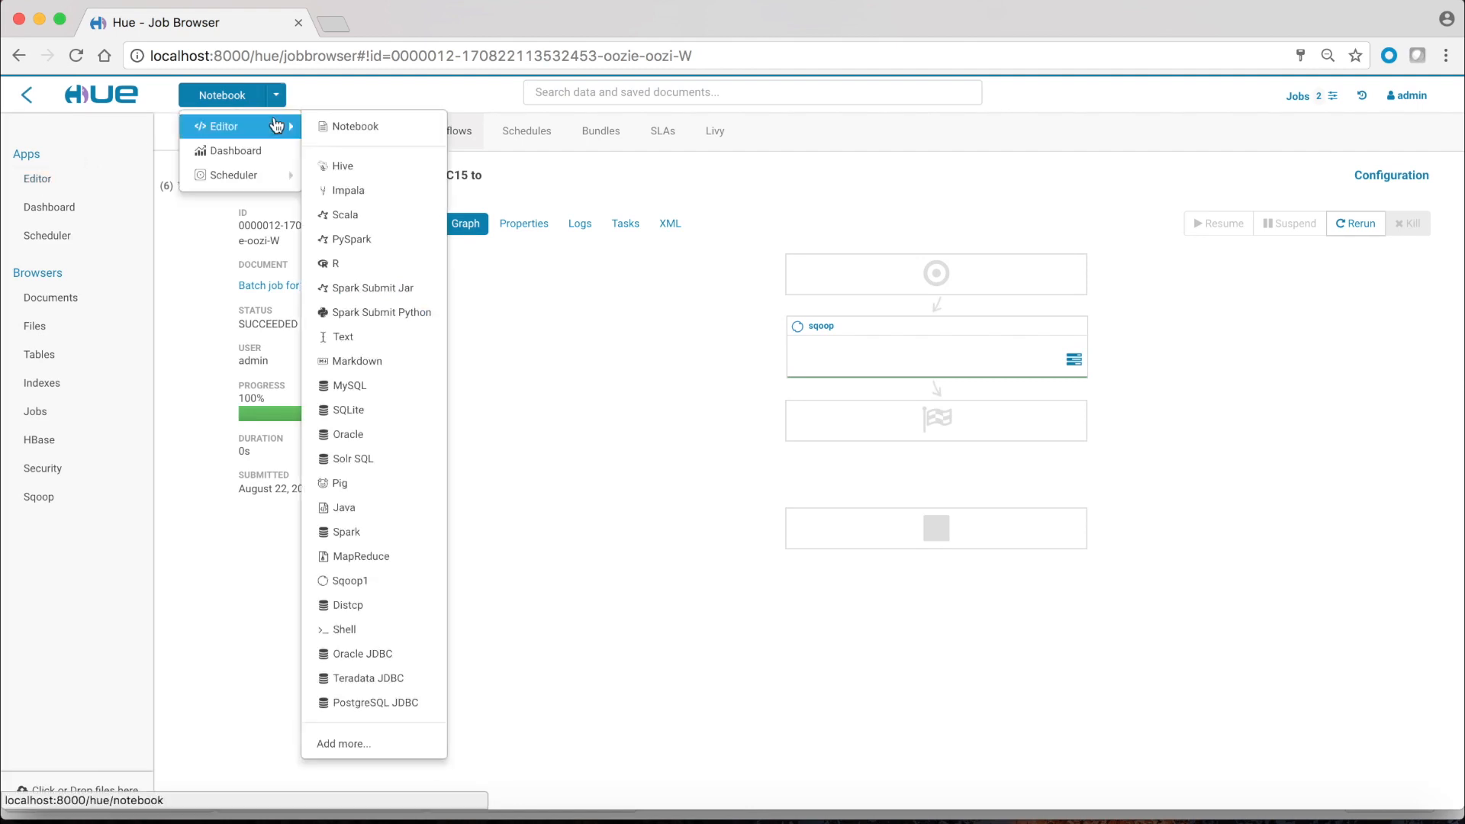
pyautogui.click(359, 177)
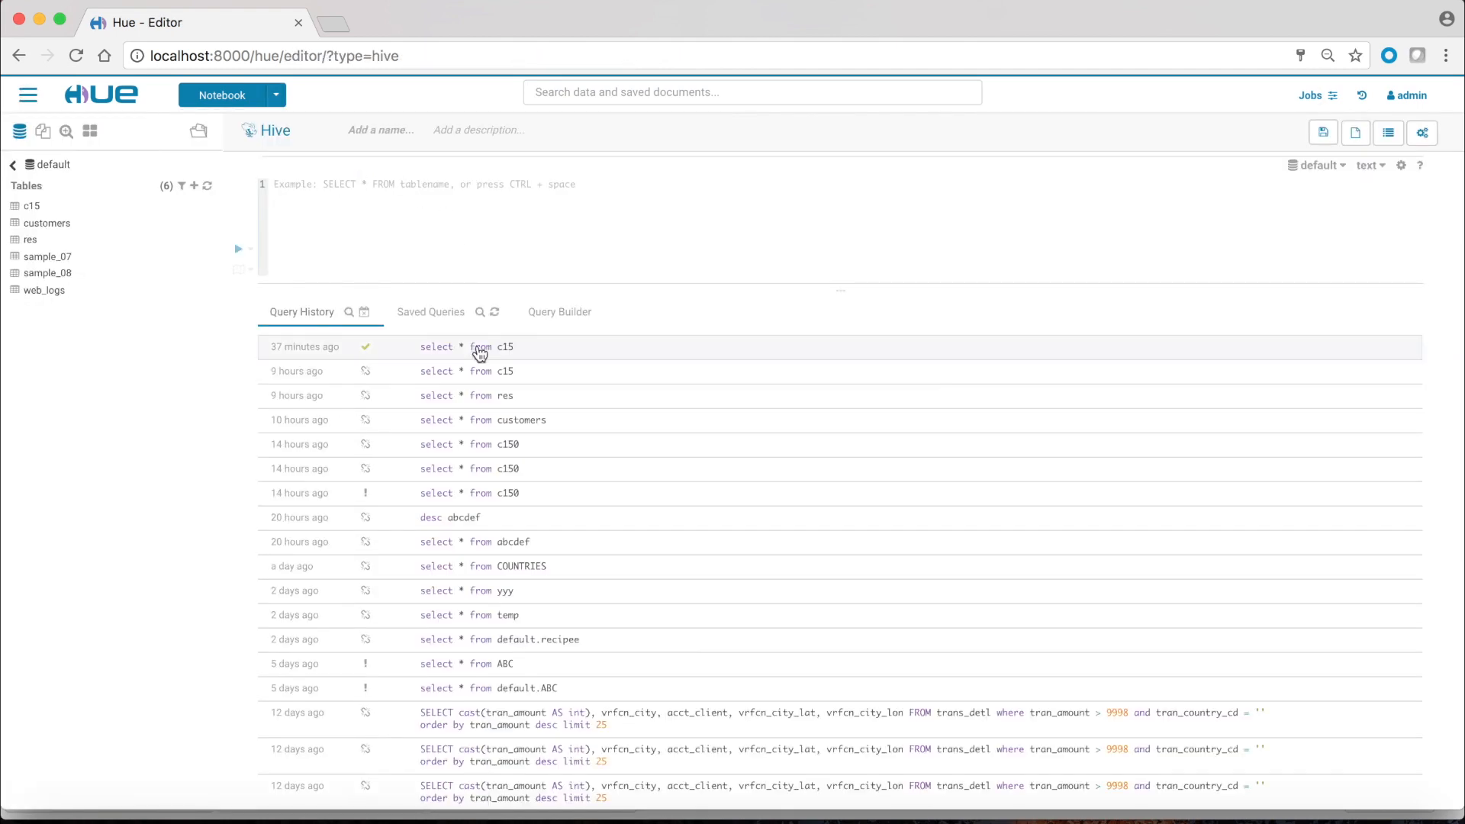
pyautogui.click(479, 353)
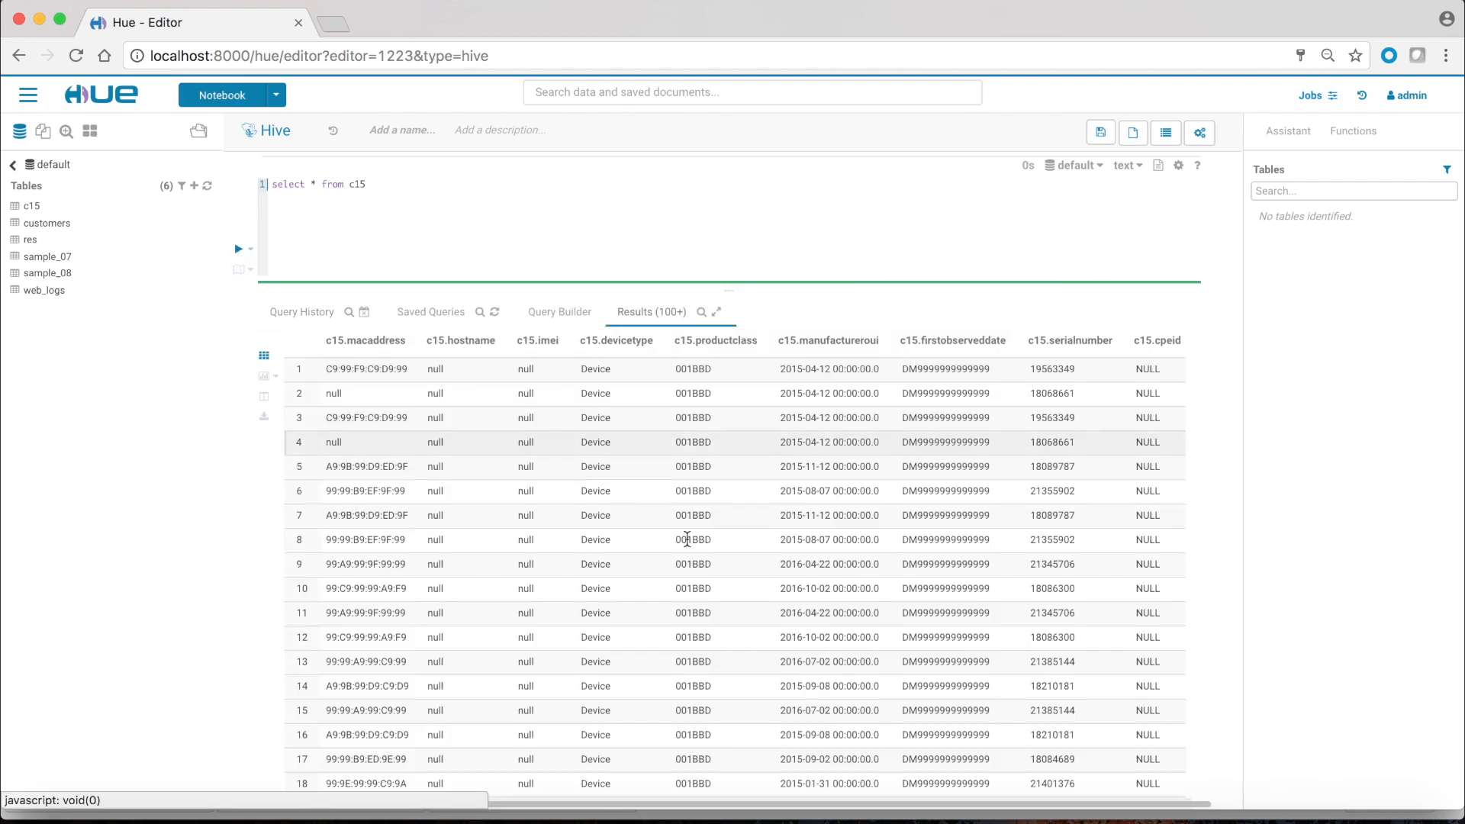
pyautogui.scroll(-10, 859, 595)
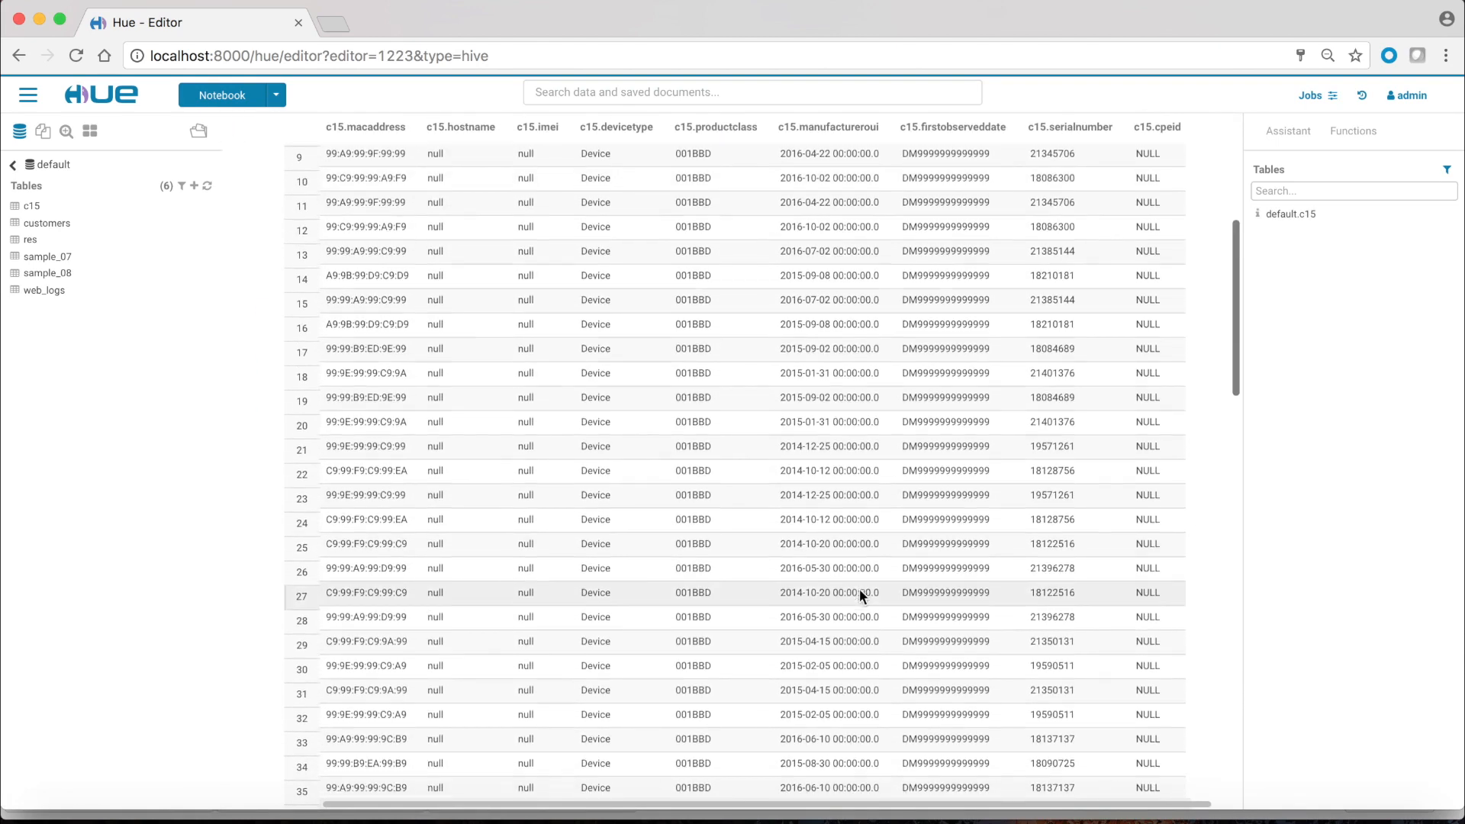
pyautogui.scroll(-6, 859, 591)
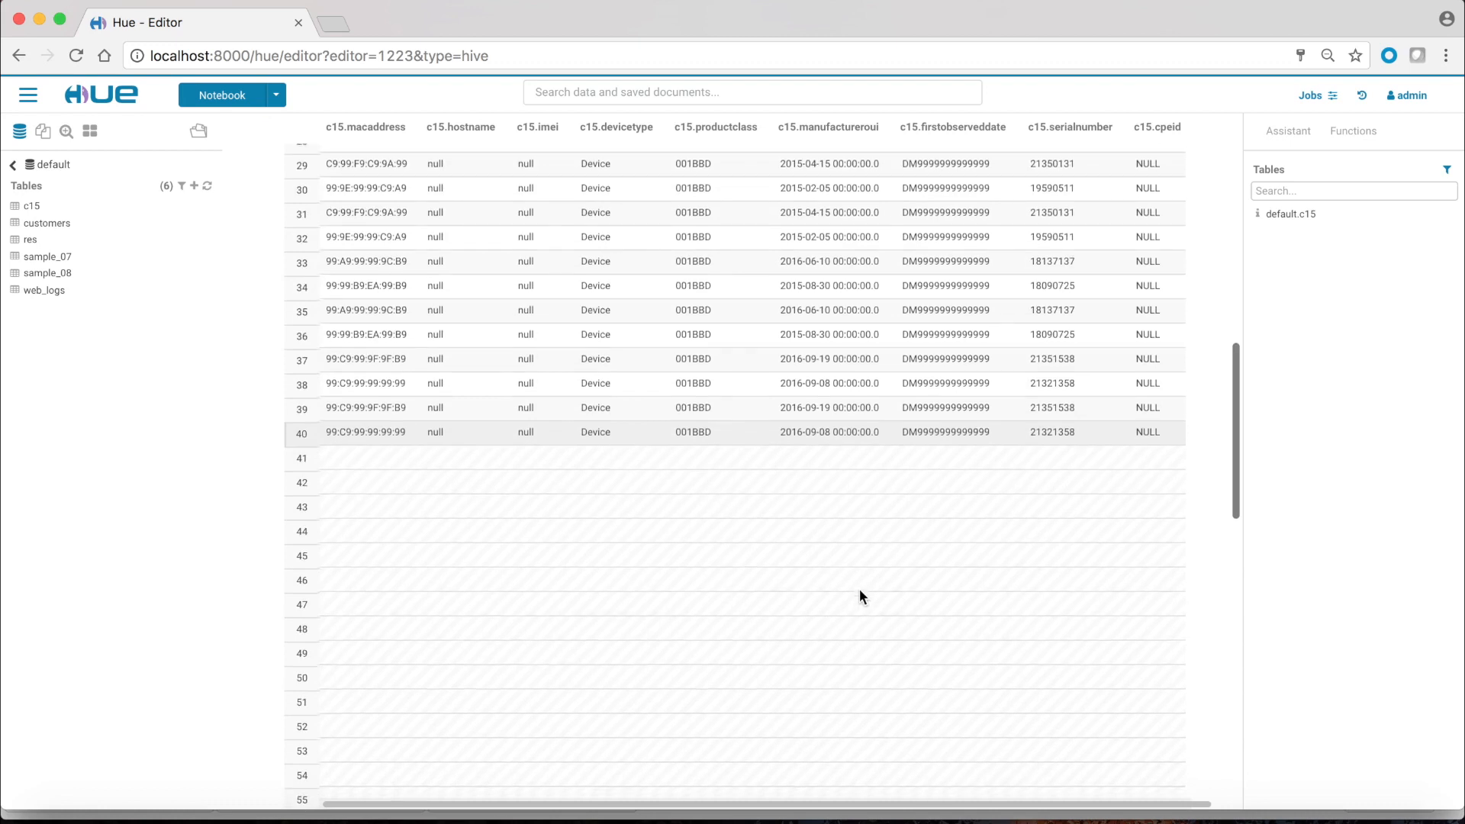
pyautogui.scroll(8, 859, 595)
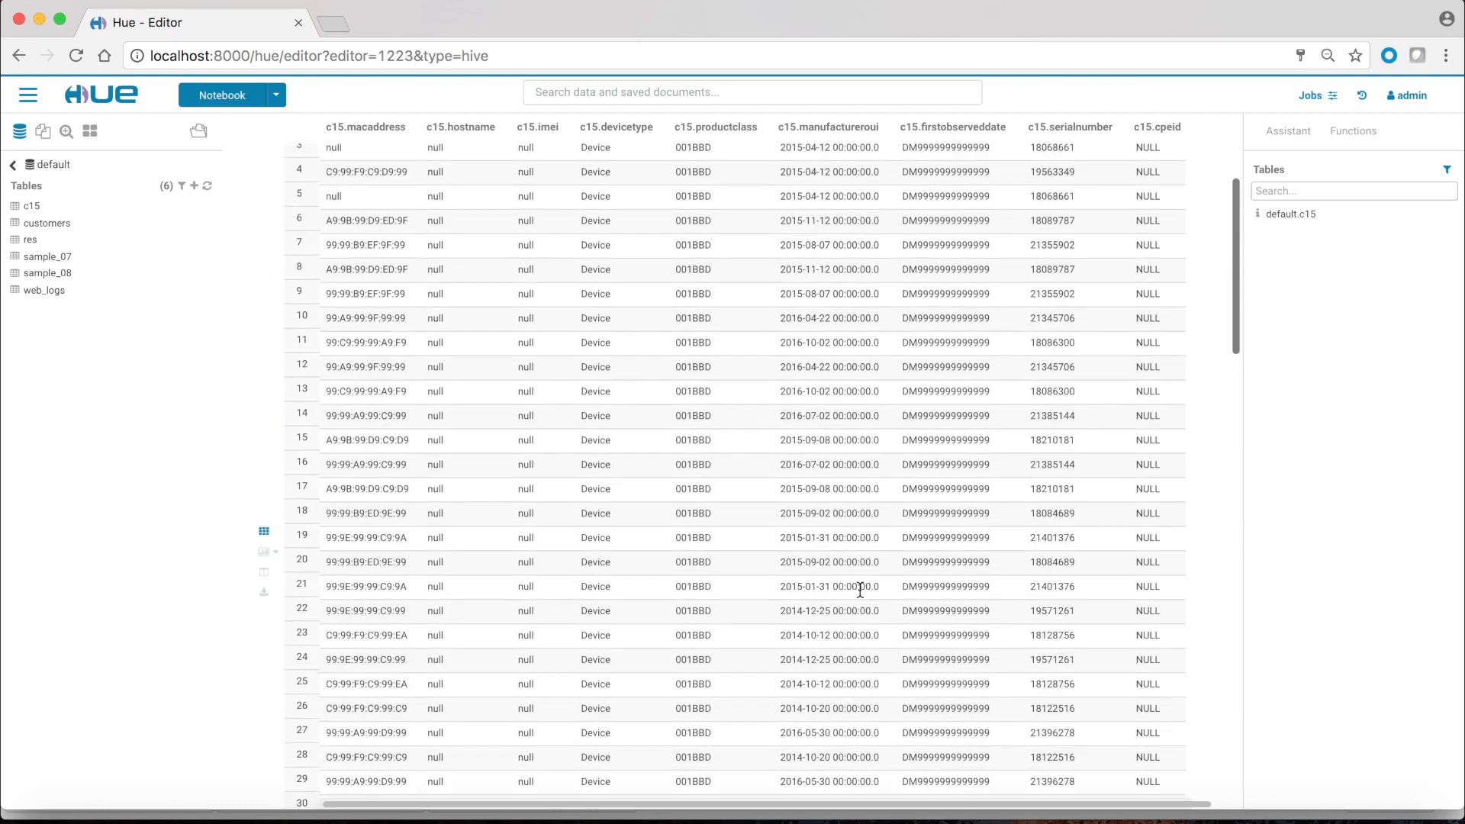
pyautogui.scroll(5, 859, 588)
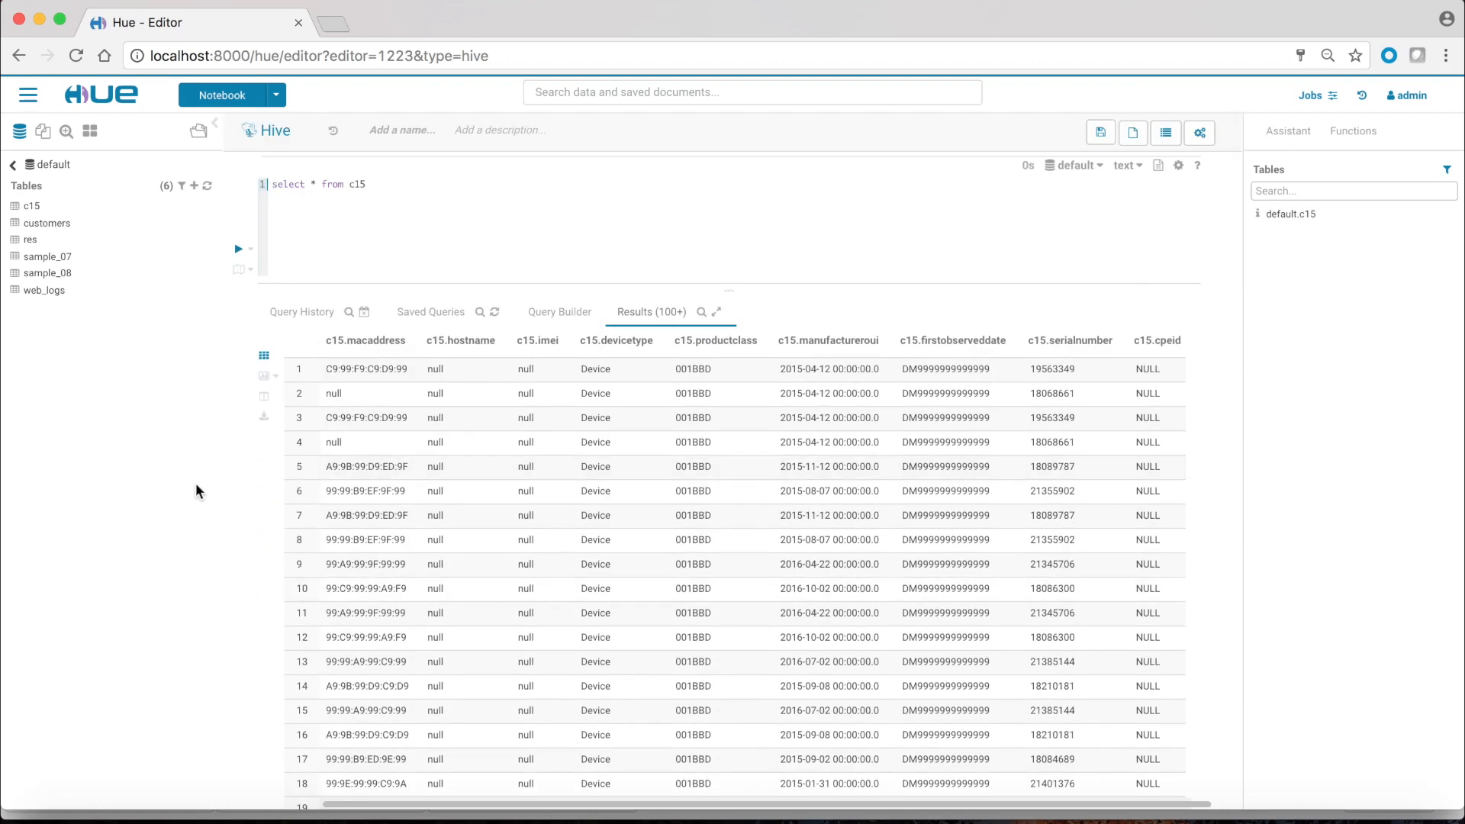
pyautogui.click(276, 94)
# Step: Open saved query ItemCountOnSpecificDay in a new Impala editor, run it, and select the 3138 count
pyautogui.moveTo(267, 127)
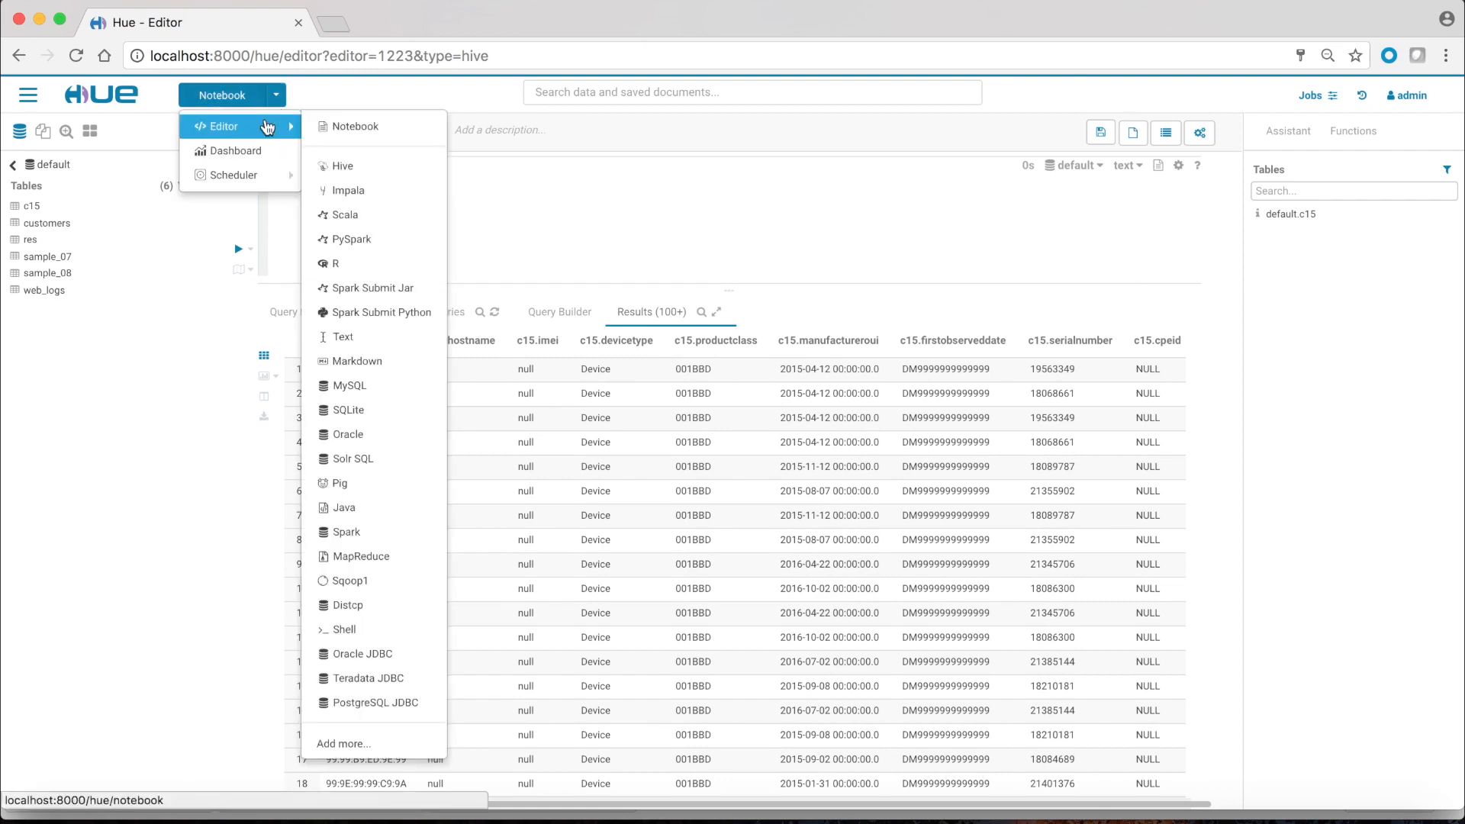
pyautogui.click(367, 195)
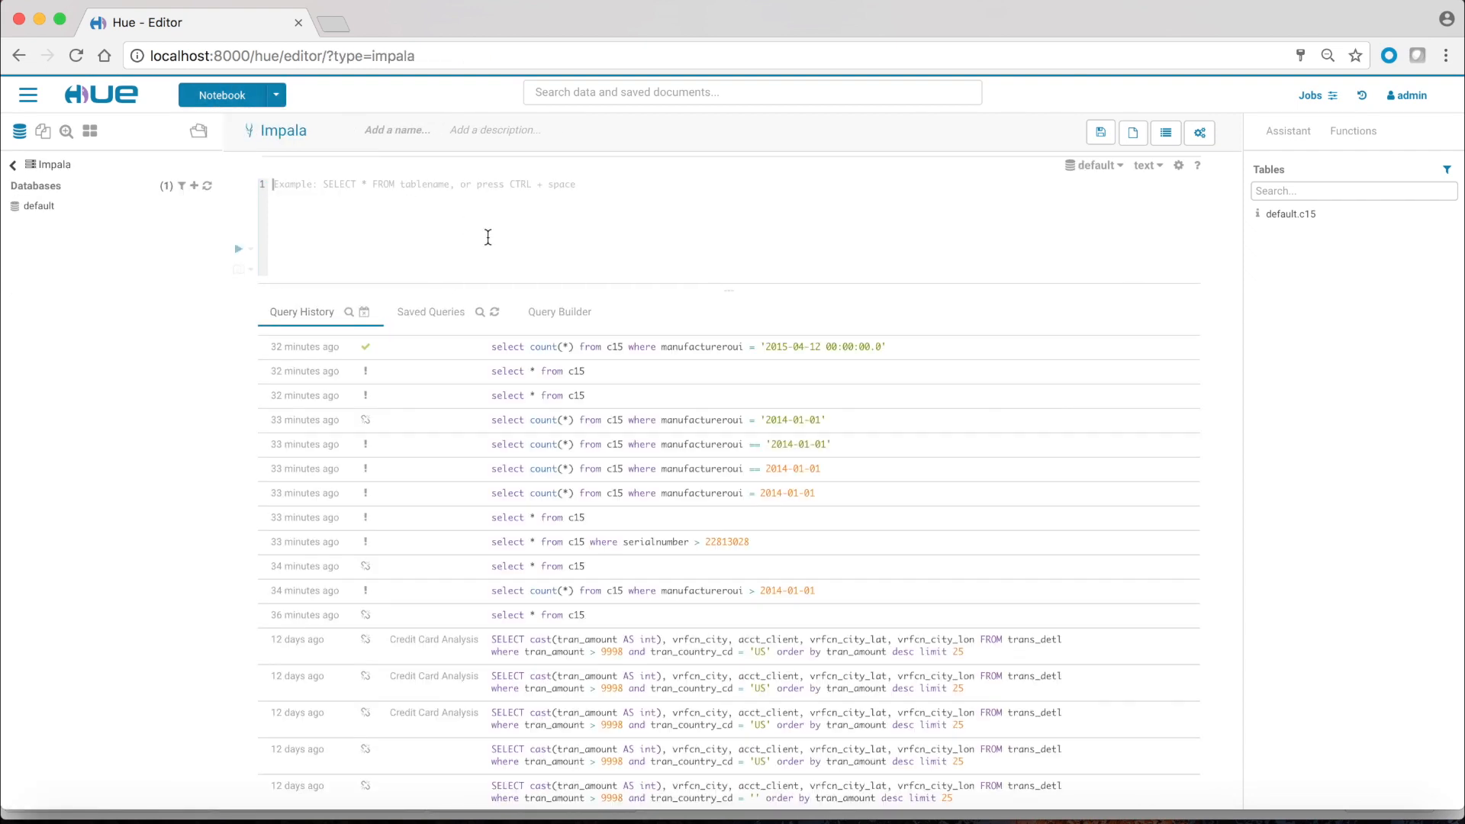
pyautogui.click(453, 311)
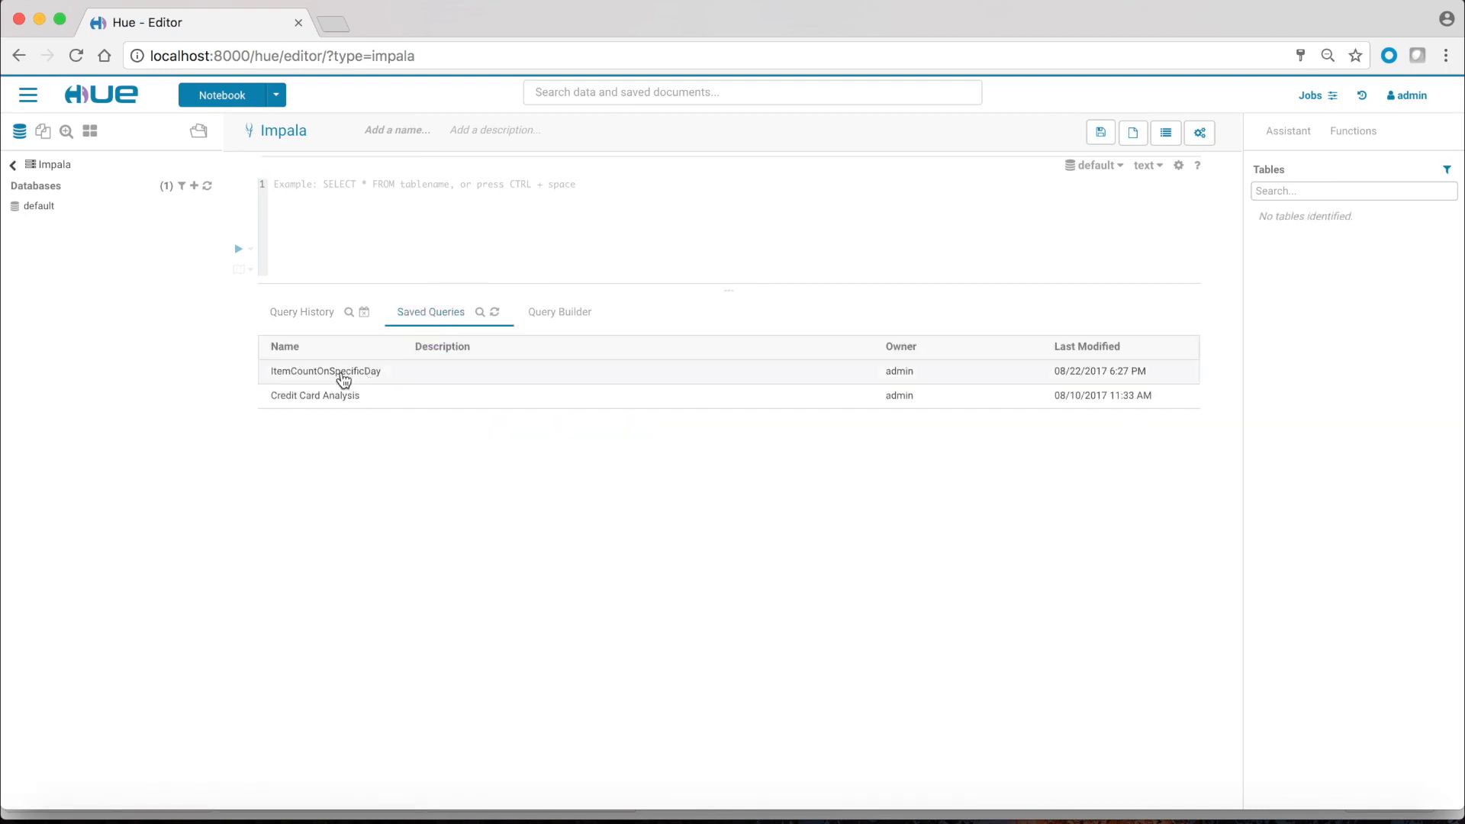
pyautogui.click(340, 374)
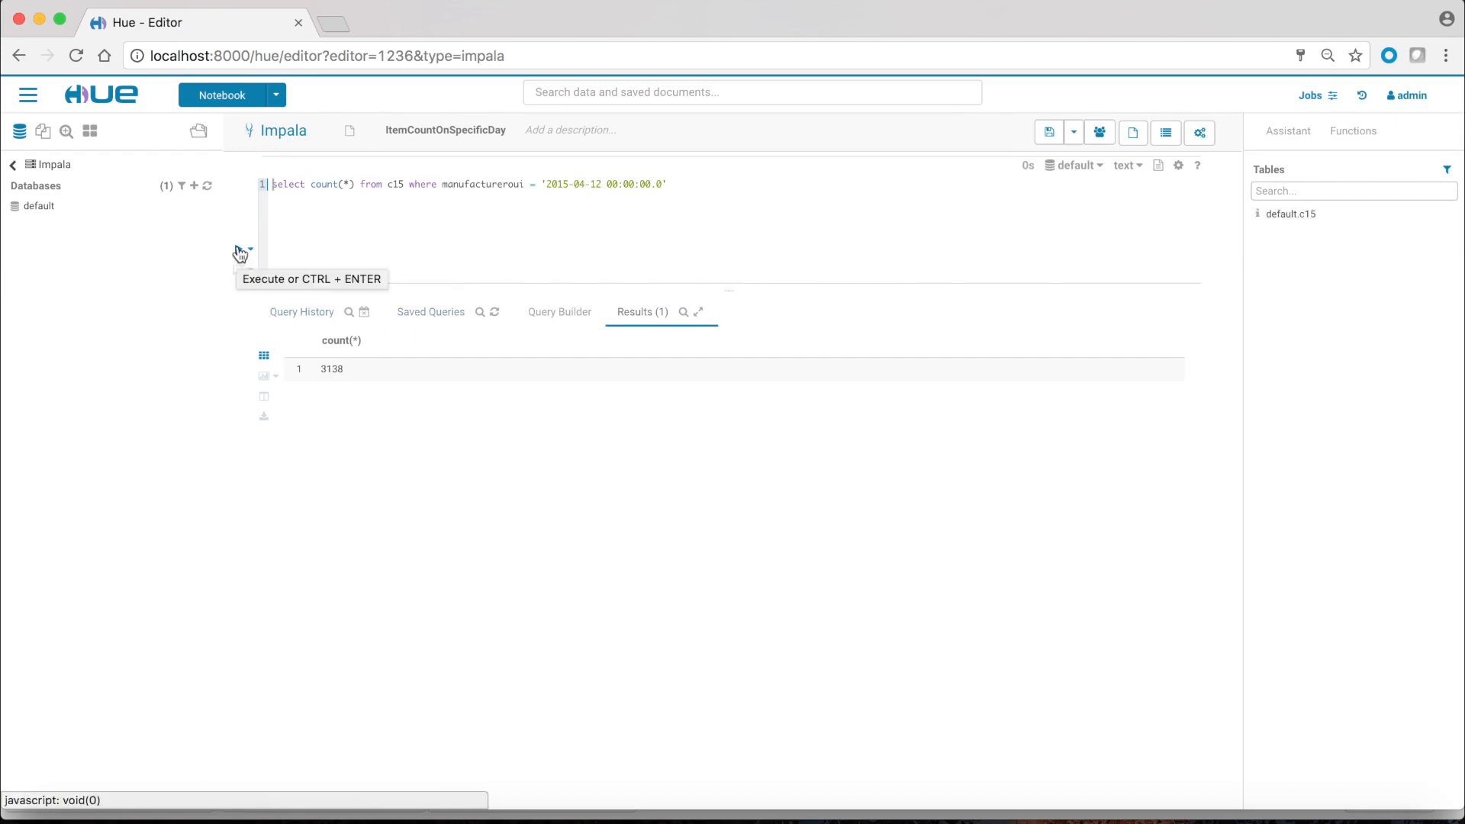
pyautogui.click(238, 250)
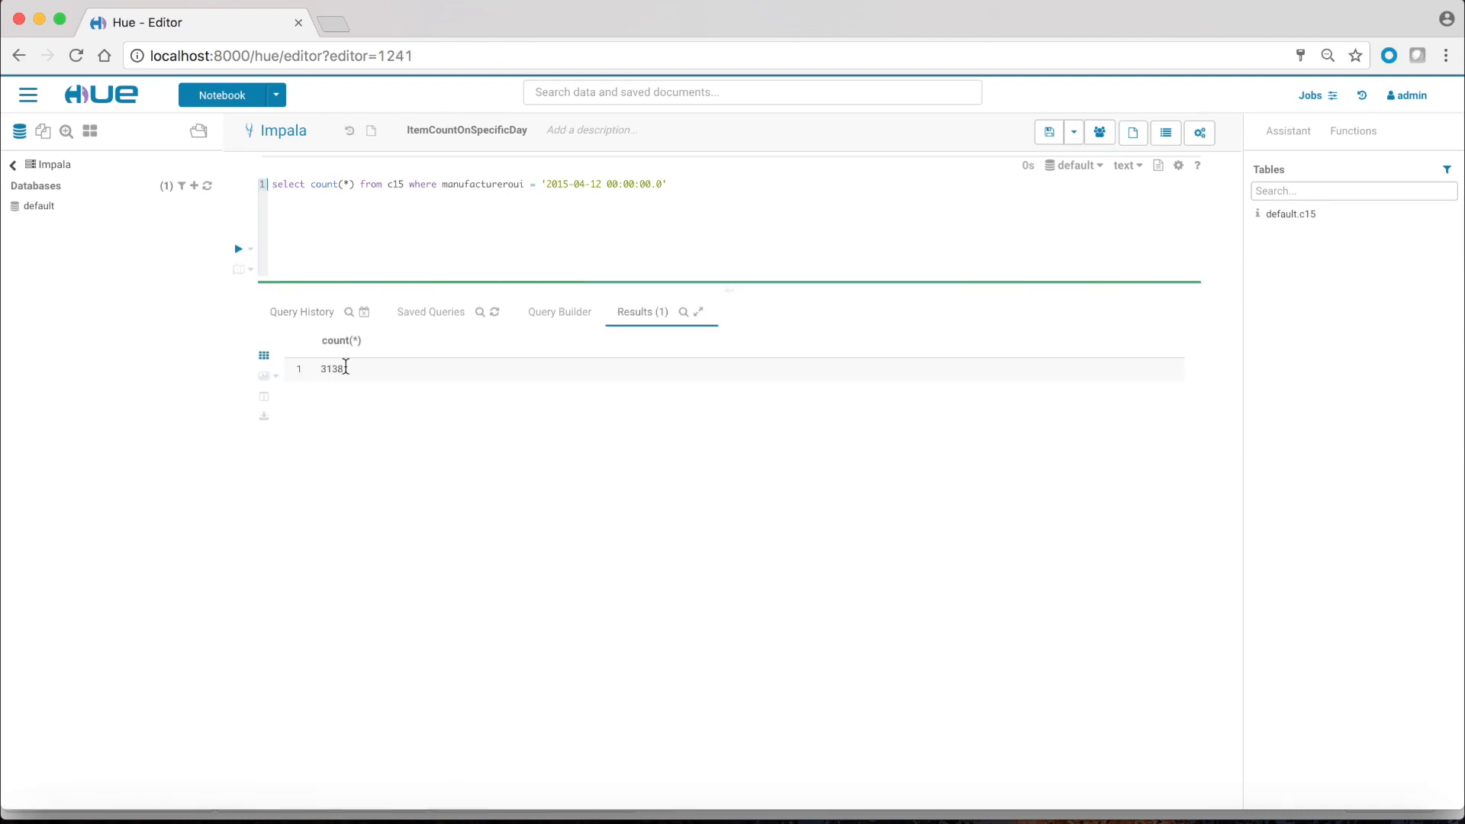
pyautogui.moveTo(344, 371); pyautogui.dragTo(322, 369)
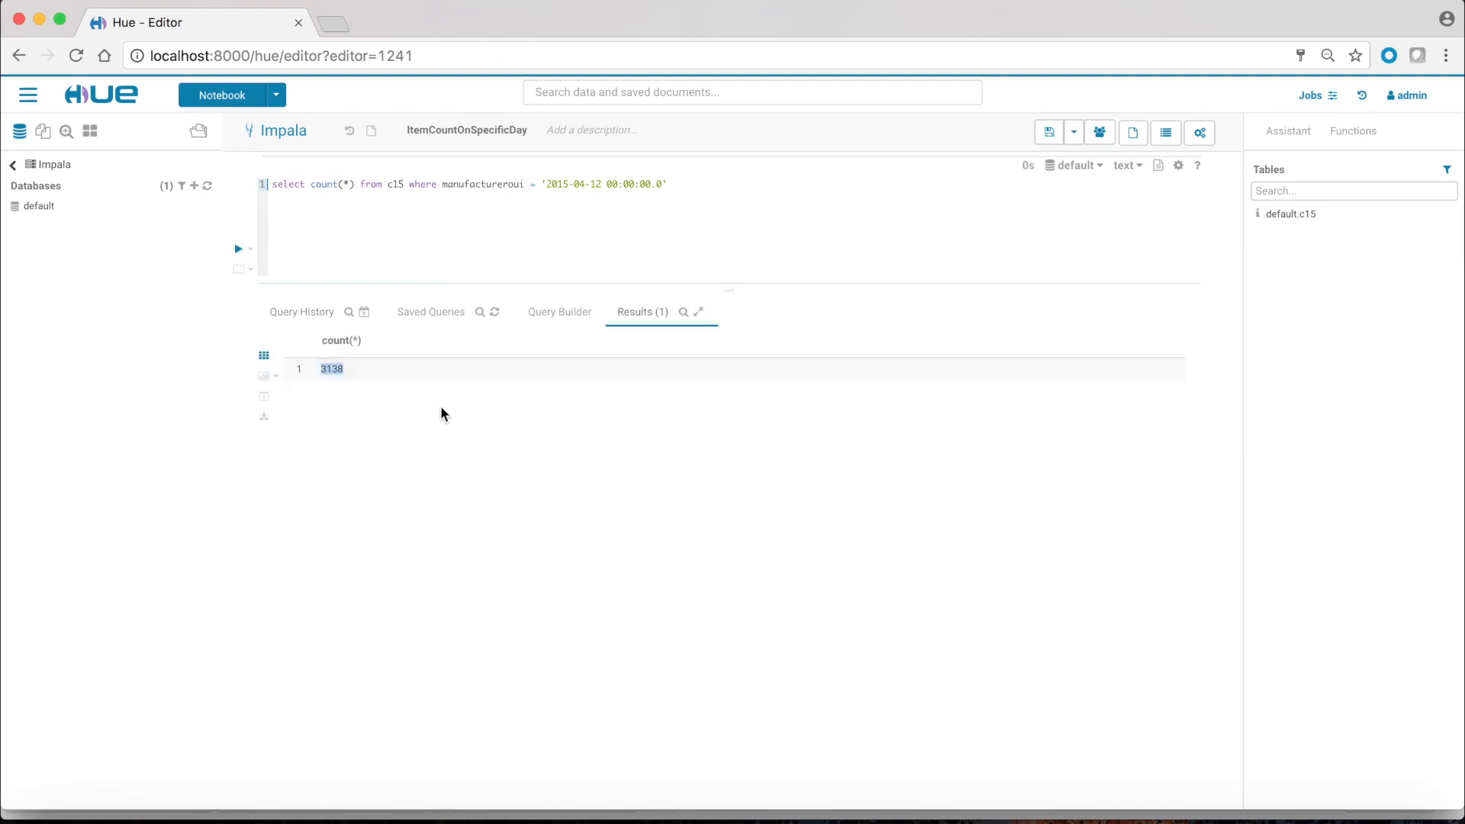